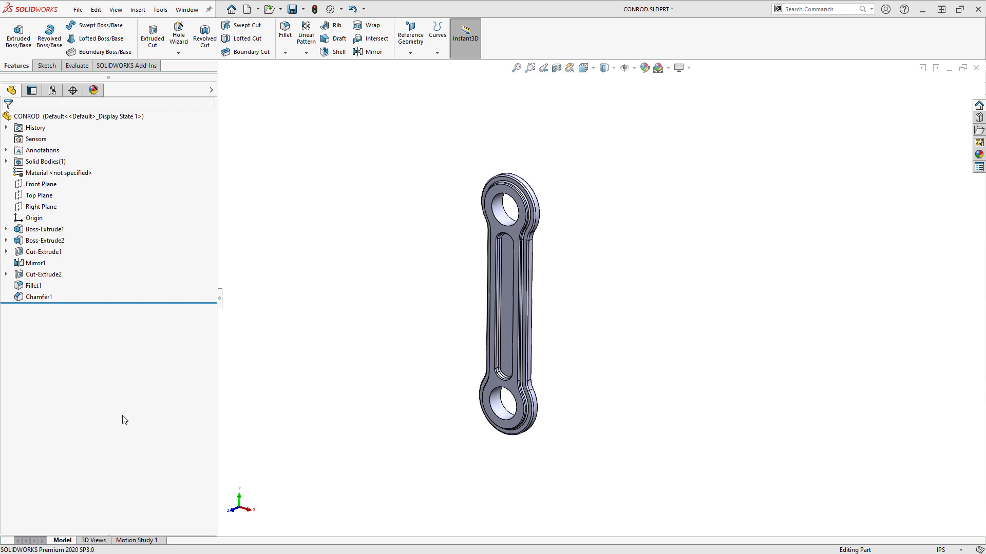
Select the CONROD part origin in the FeatureManager tree, then clear that selection.
click(35, 218)
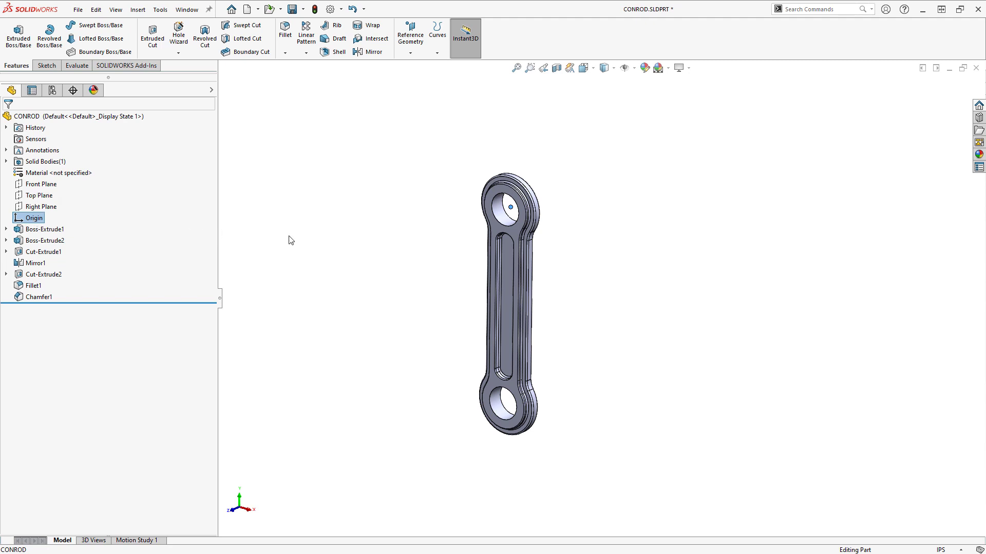
click(309, 254)
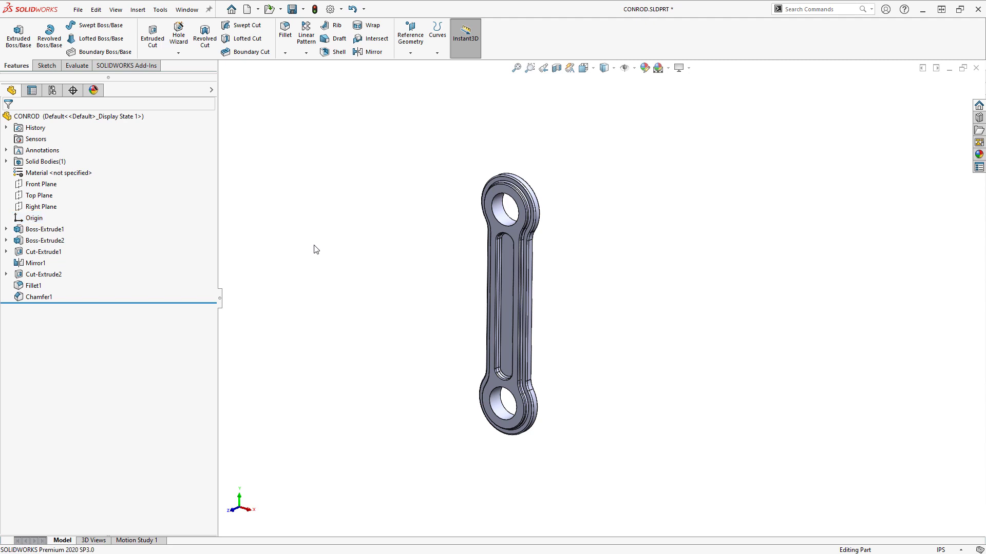
Create Coordinate System1 at the part origin, dropping the face X-axis reference and reversing X.
click(413, 51)
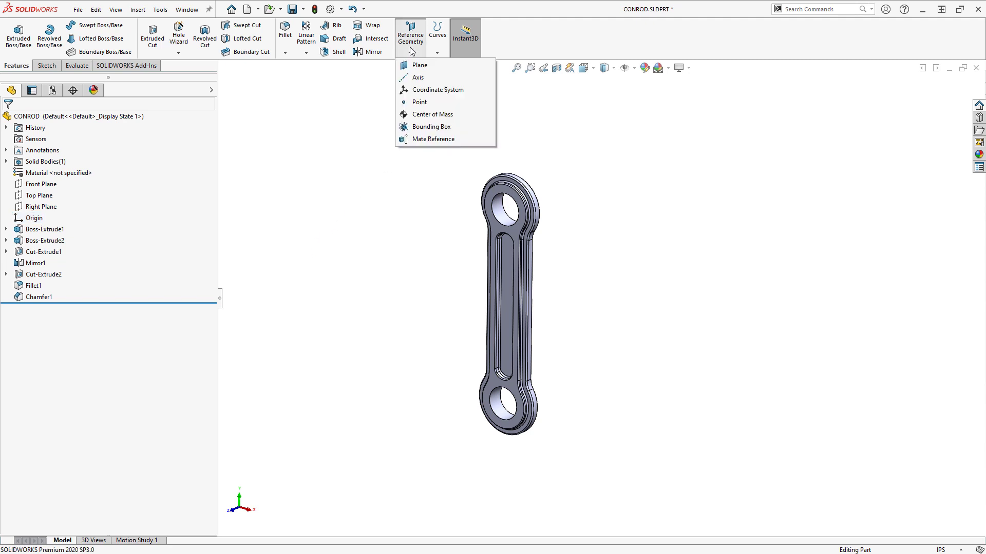
click(422, 91)
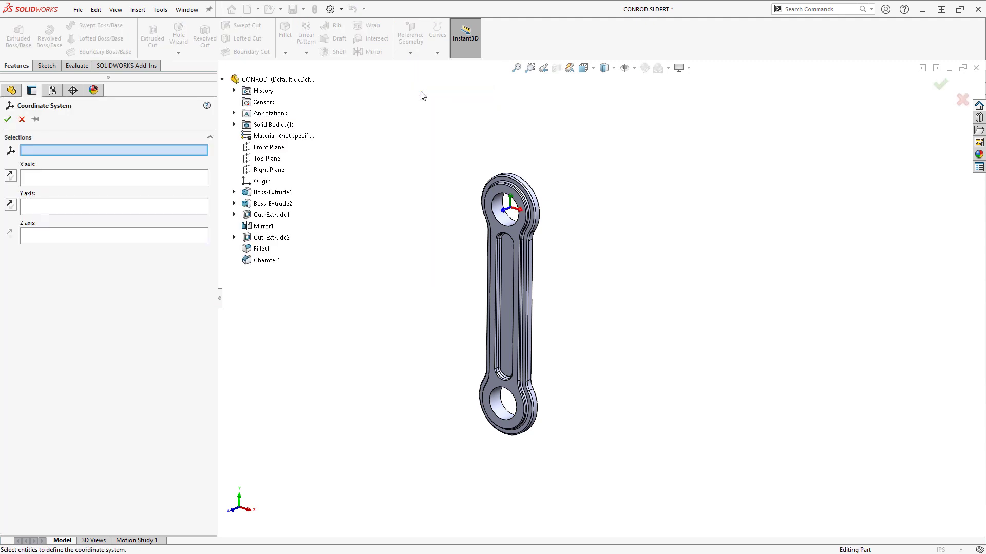
click(258, 184)
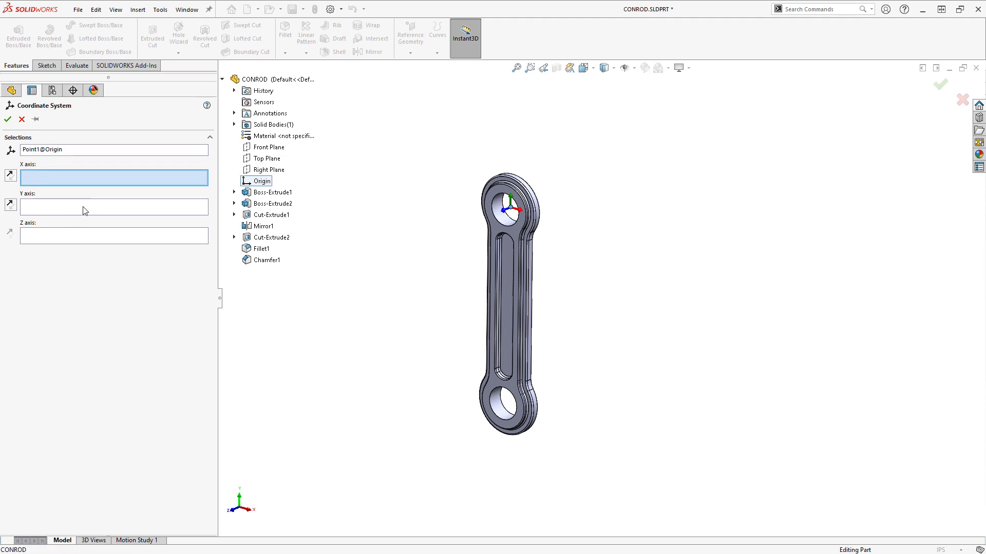
scroll(487, 266, down, 4)
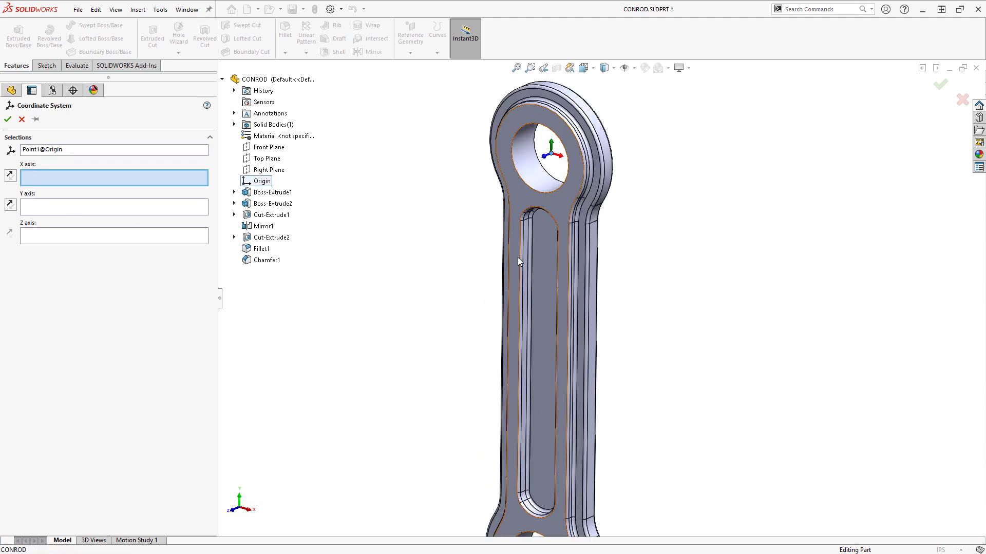
click(525, 208)
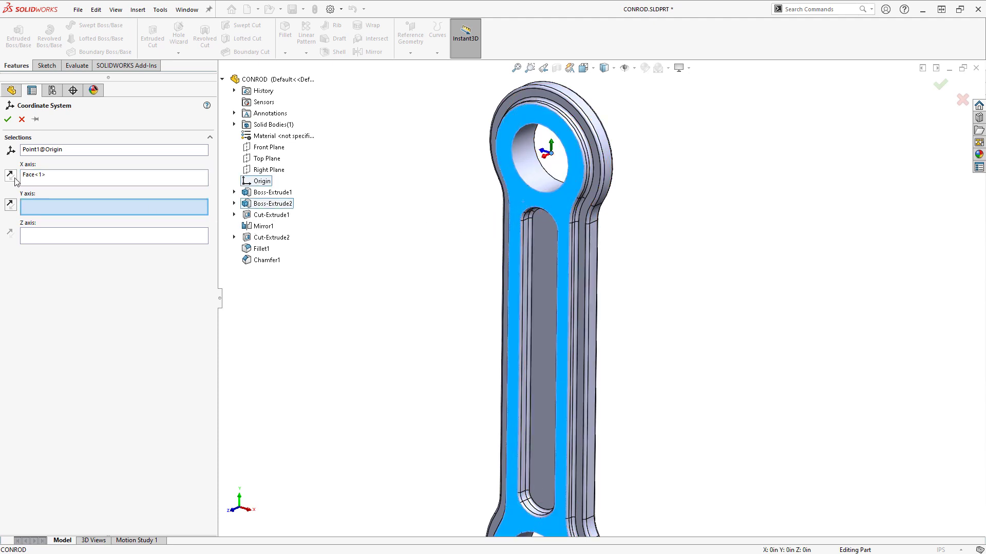
right_click(44, 179)
click(58, 185)
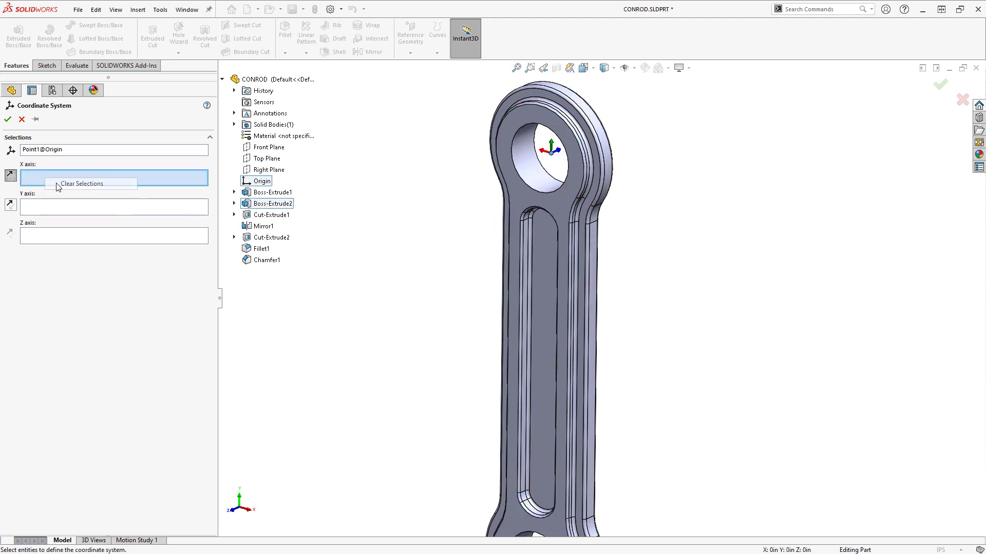
click(13, 177)
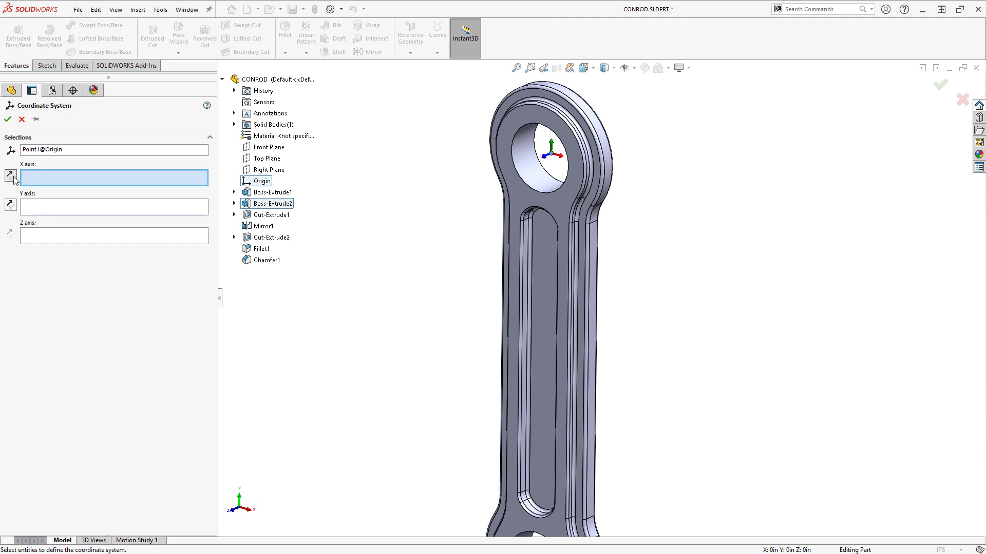
click(8, 120)
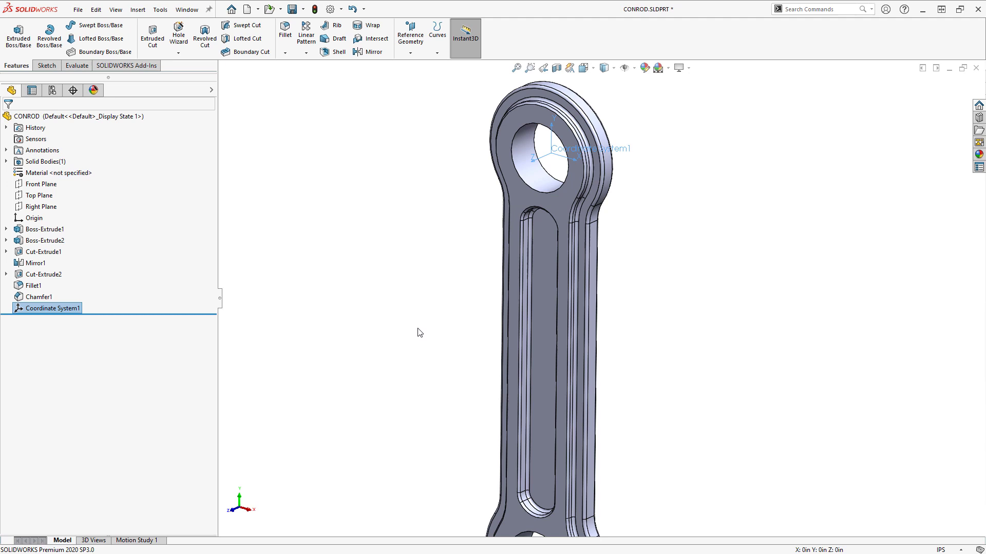
Frame the rod's lower end in view and deselect Coordinate System1.
key(z)
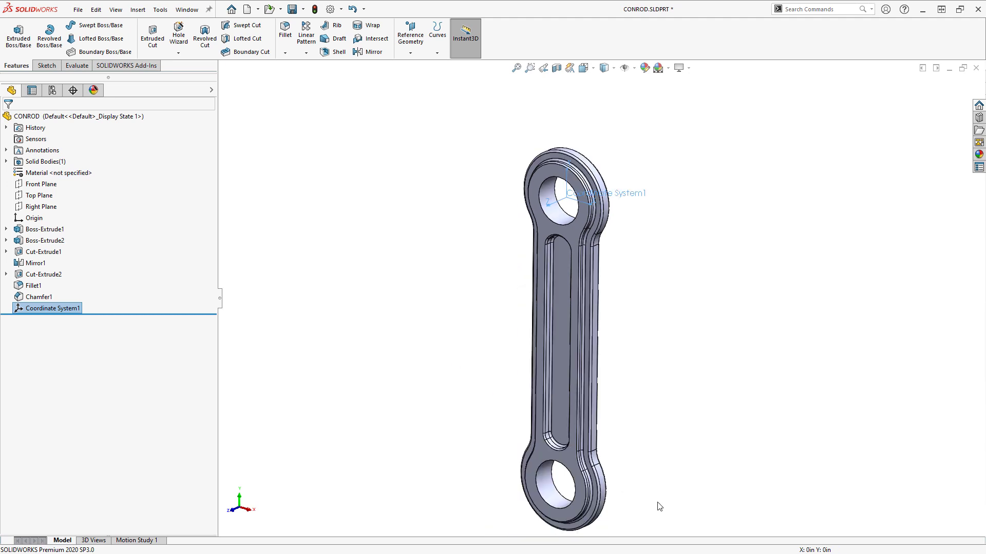
ctrl+middle_drag(655, 506, 590, 391)
scroll(517, 390, down, 3)
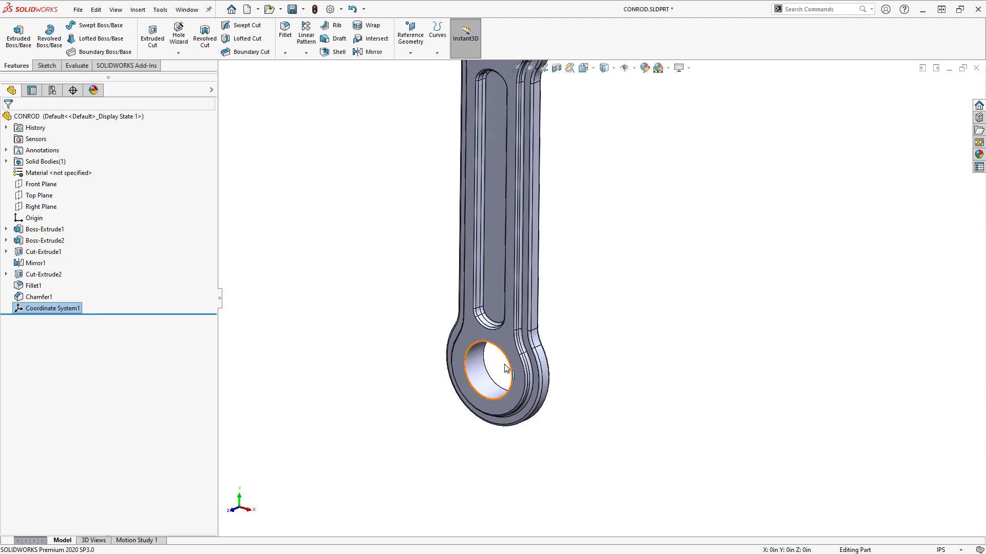
click(409, 300)
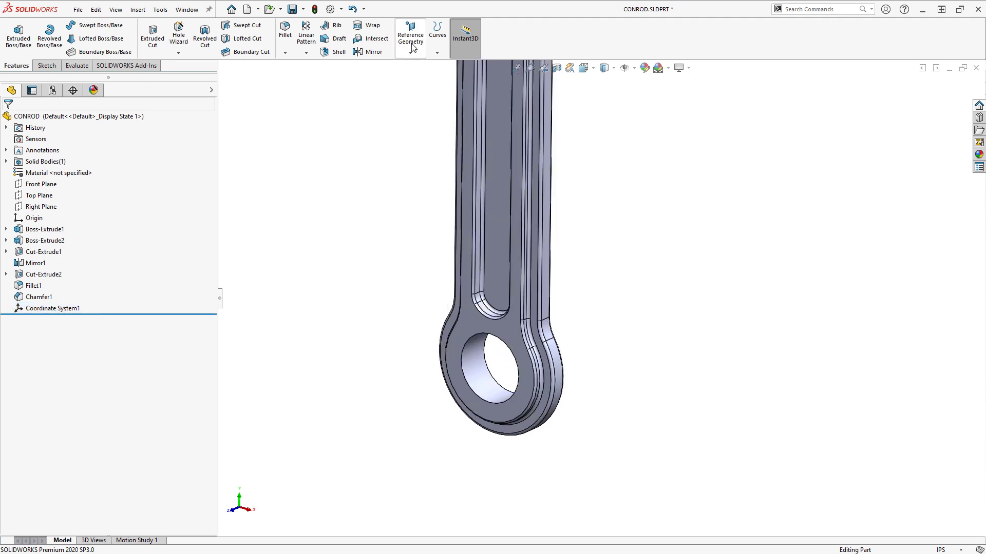
Start a reference point and try the lower hole's inner face and circular edge as references.
click(411, 46)
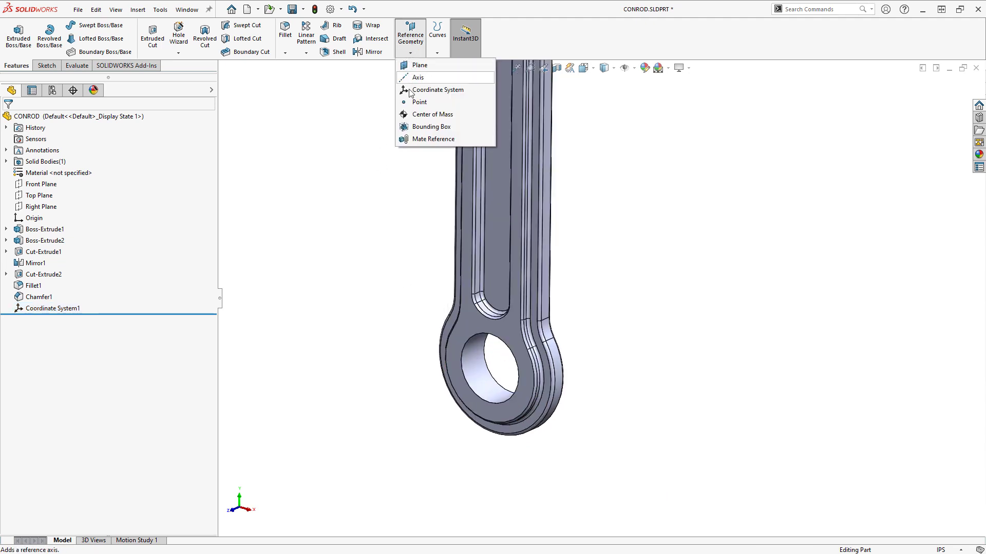
click(416, 103)
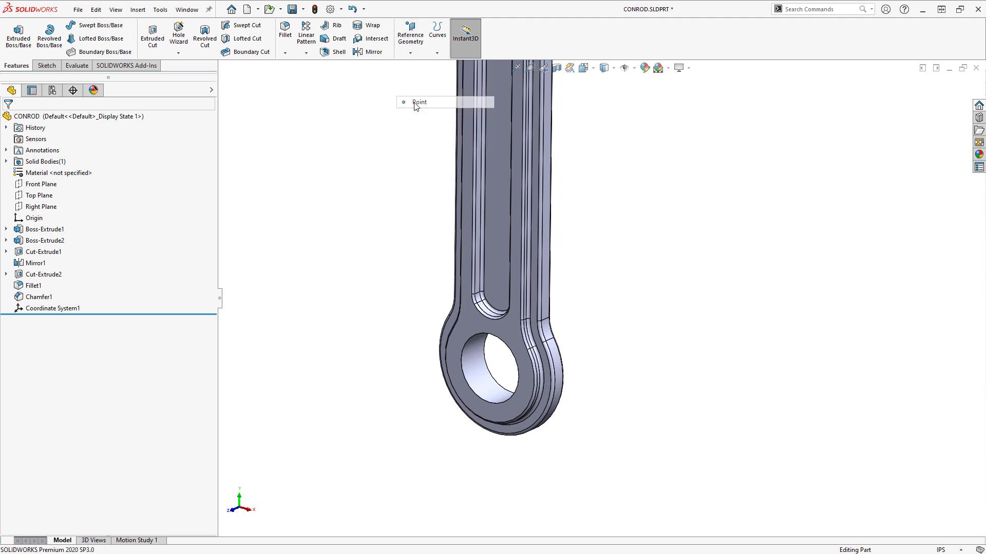
click(469, 362)
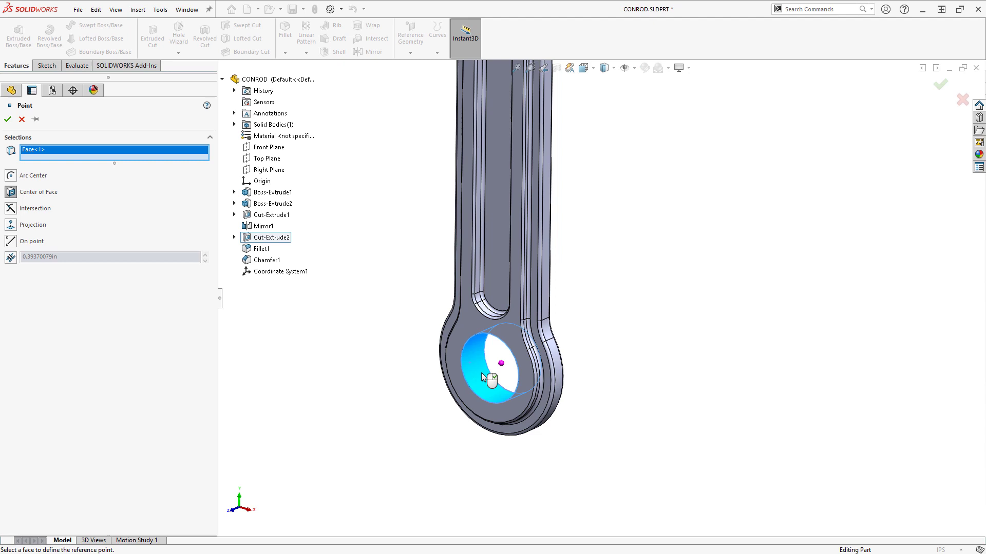
middle_drag(618, 420, 585, 405)
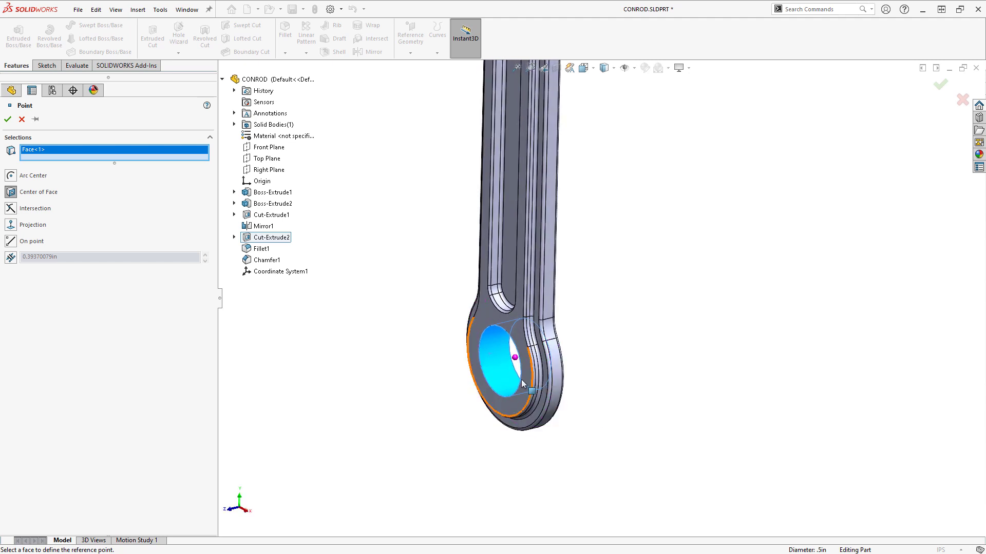
click(484, 364)
click(481, 362)
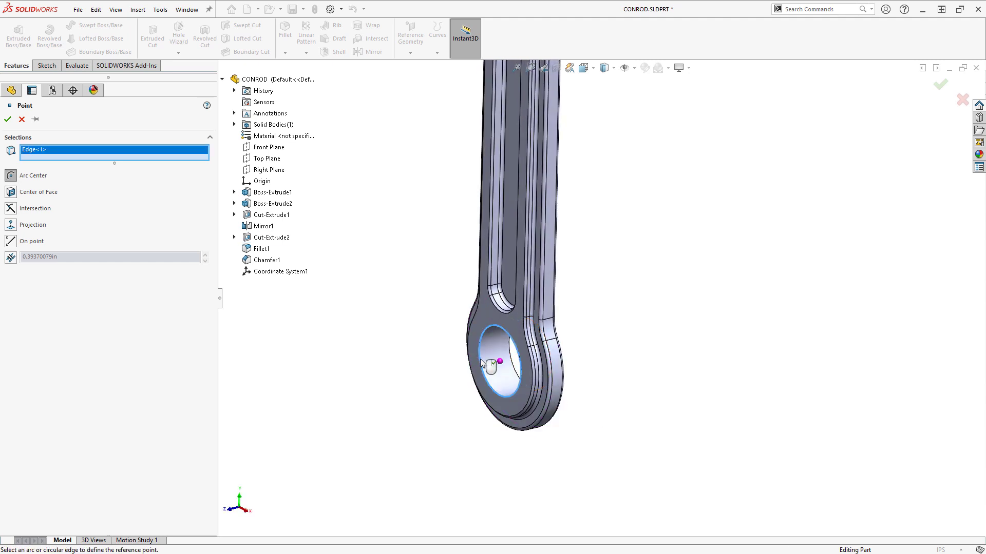
mouse_move(611, 422)
middle_down()
mouse_move(609, 395)
mouse_move(572, 394)
mouse_move(609, 387)
mouse_move(609, 424)
middle_up()
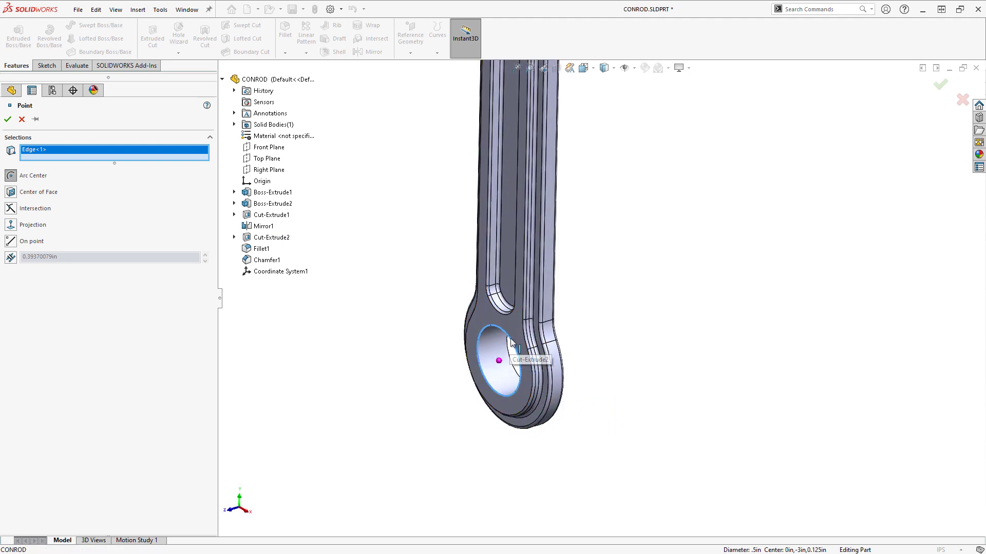
click(511, 343)
Settle on the lower hole's inner face and create Point1 at its centre.
middle_drag(510, 343, 540, 255)
click(551, 257)
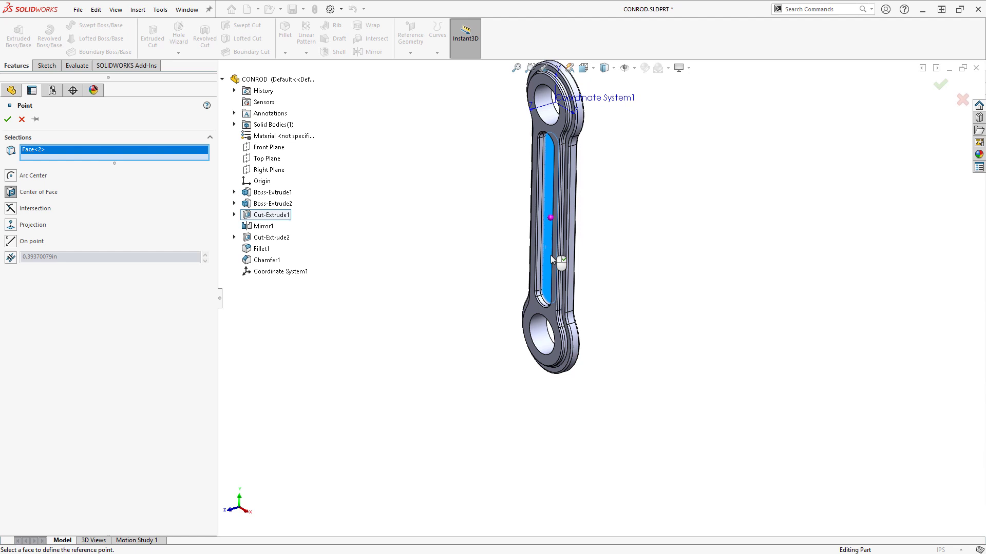
middle_drag(613, 313, 591, 281)
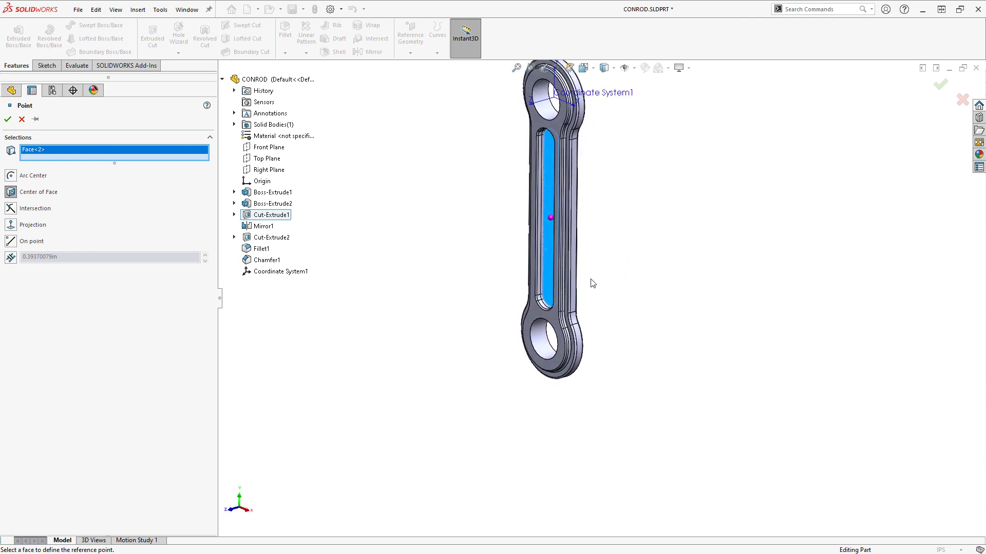
click(549, 248)
click(546, 340)
scroll(547, 339, down, 4)
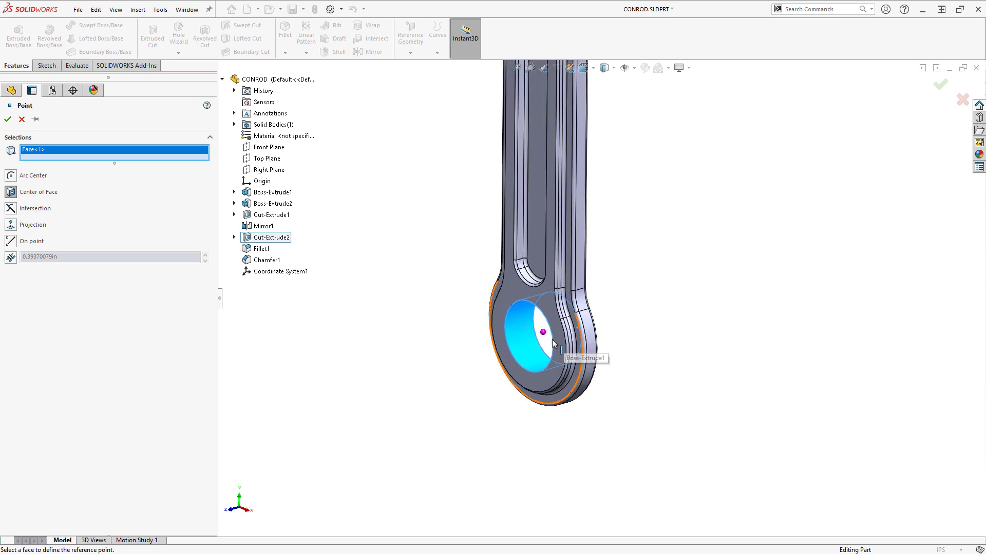
right_click(405, 271)
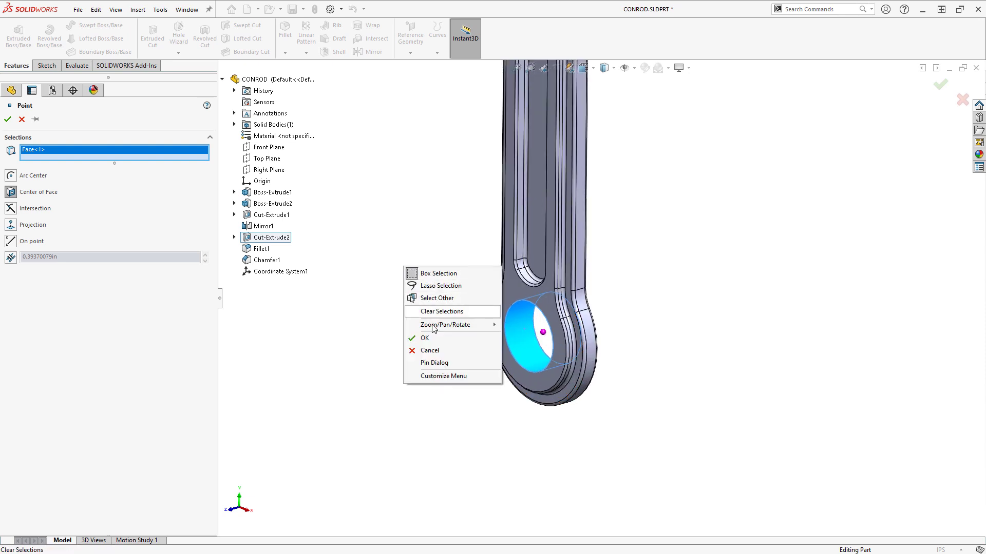
click(427, 337)
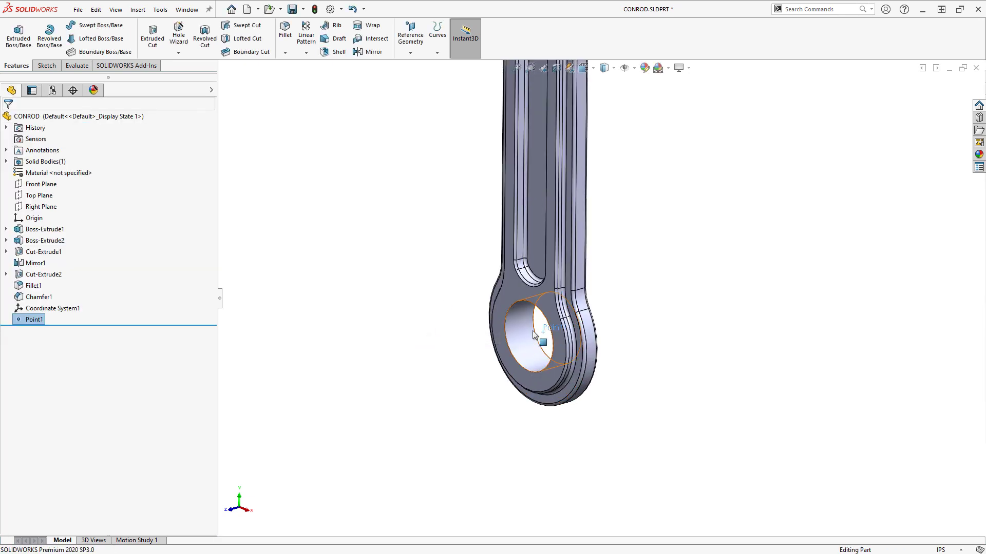
Create Coordinate System2 at Point1 in the rod's lower hole.
click(421, 49)
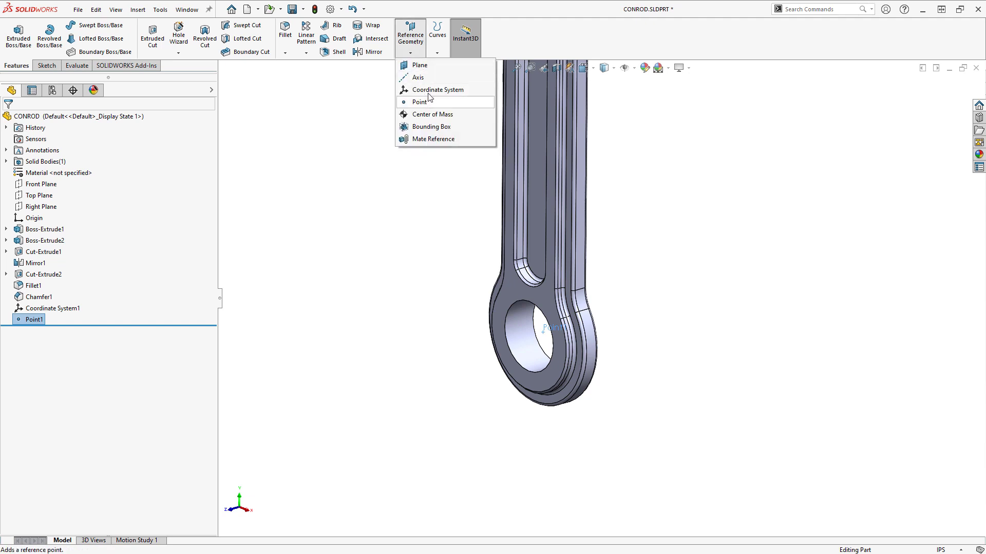
click(442, 102)
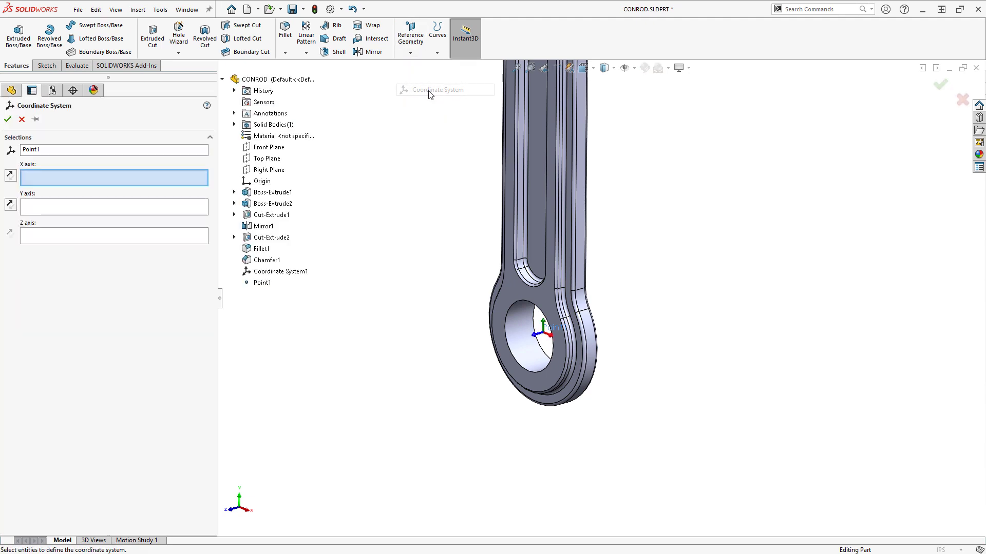
right_click(385, 223)
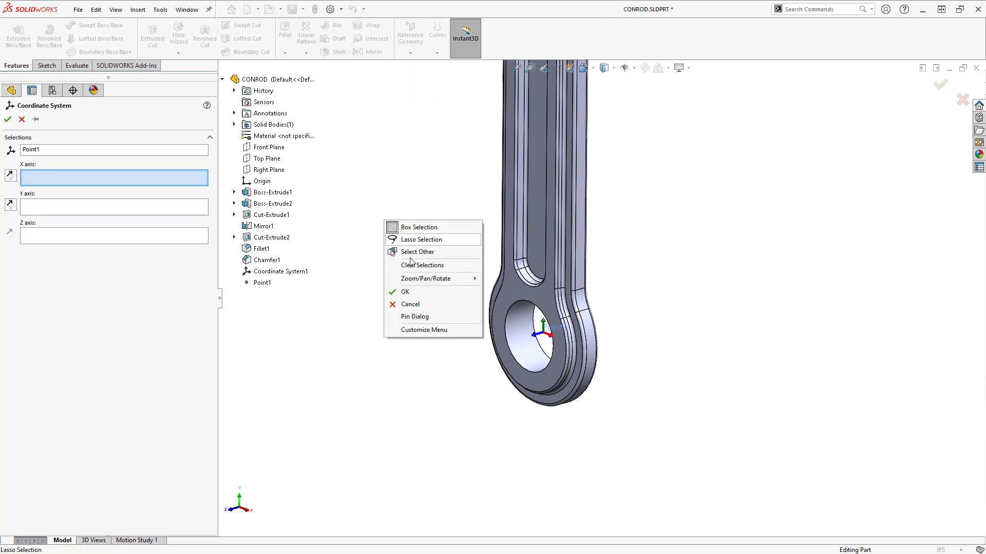
click(405, 292)
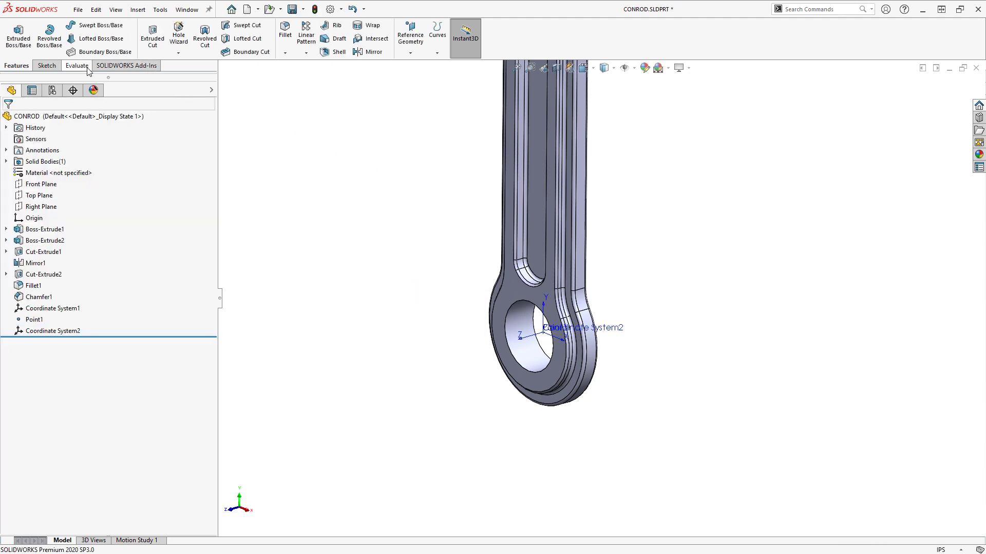
Review CONROD's mass properties relative to the default coordinate system, then close the results.
click(77, 65)
click(135, 36)
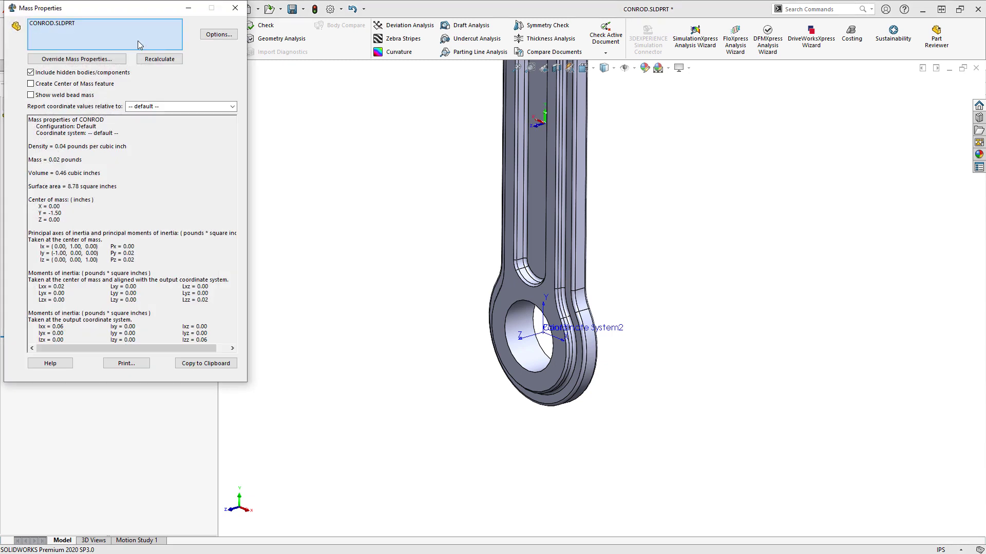
click(232, 107)
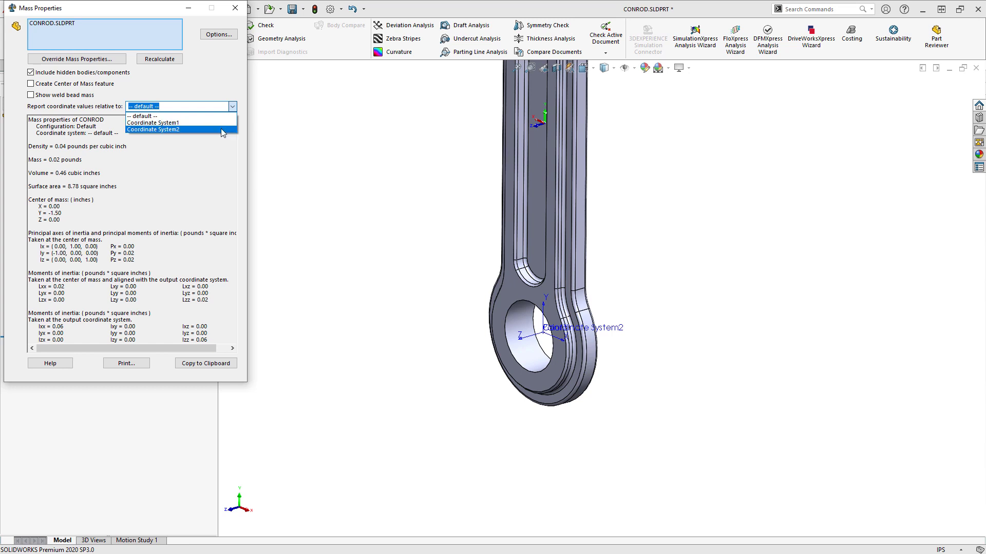
click(238, 77)
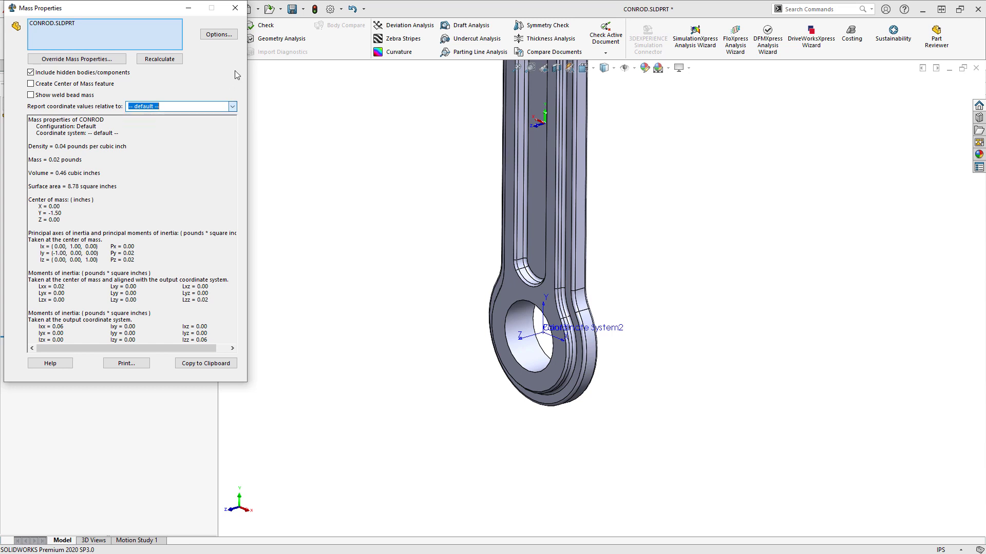
click(236, 8)
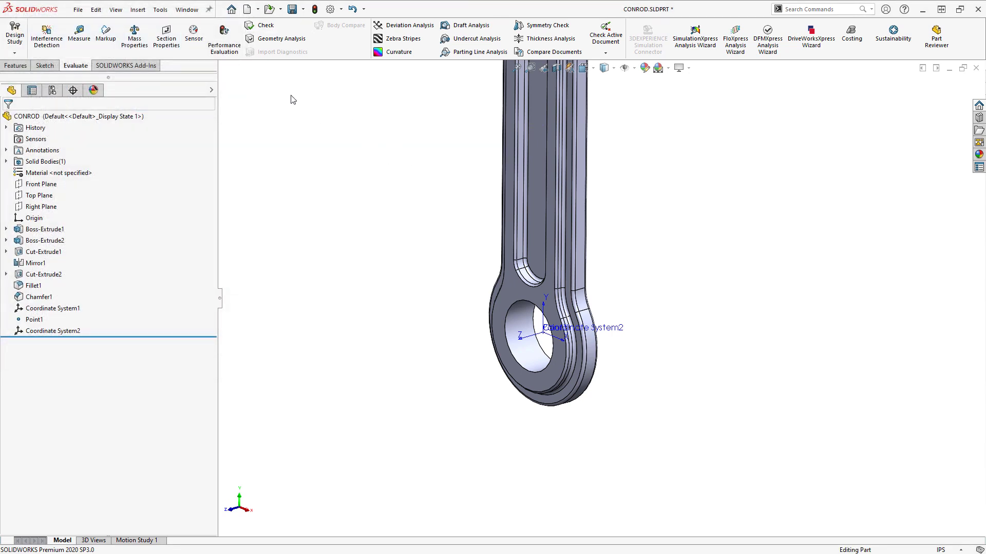
Create a new assembly and insert the CONROD part.
click(247, 9)
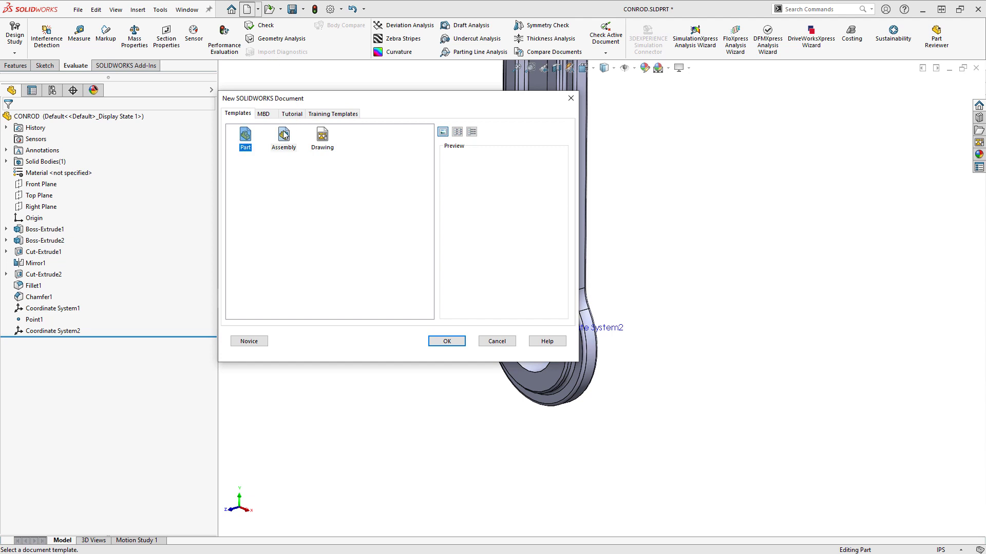
double_click(284, 135)
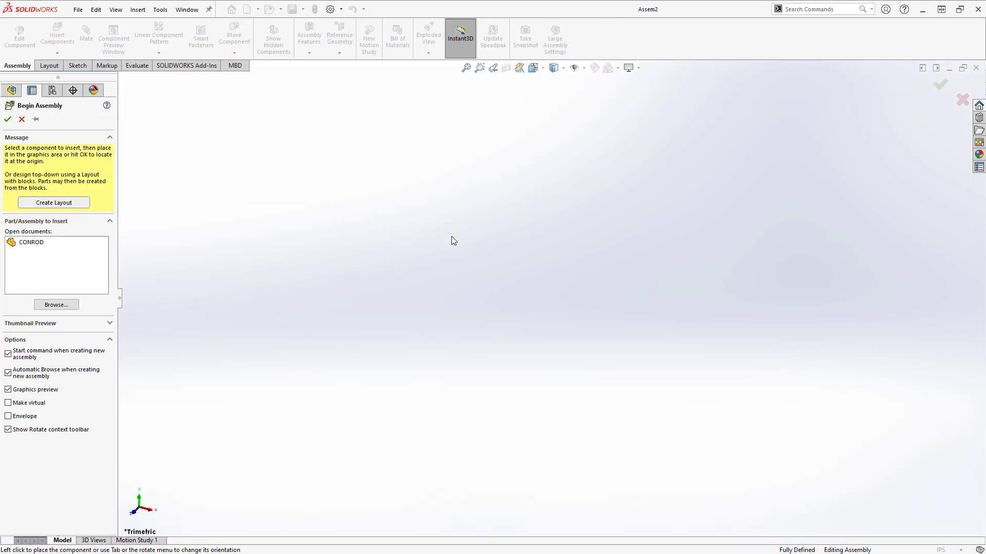
click(91, 244)
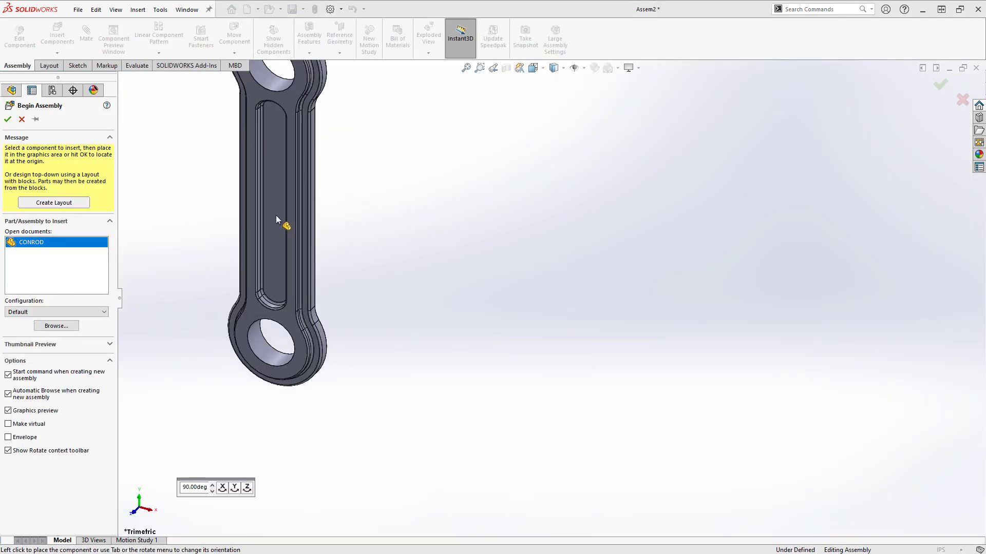
click(269, 257)
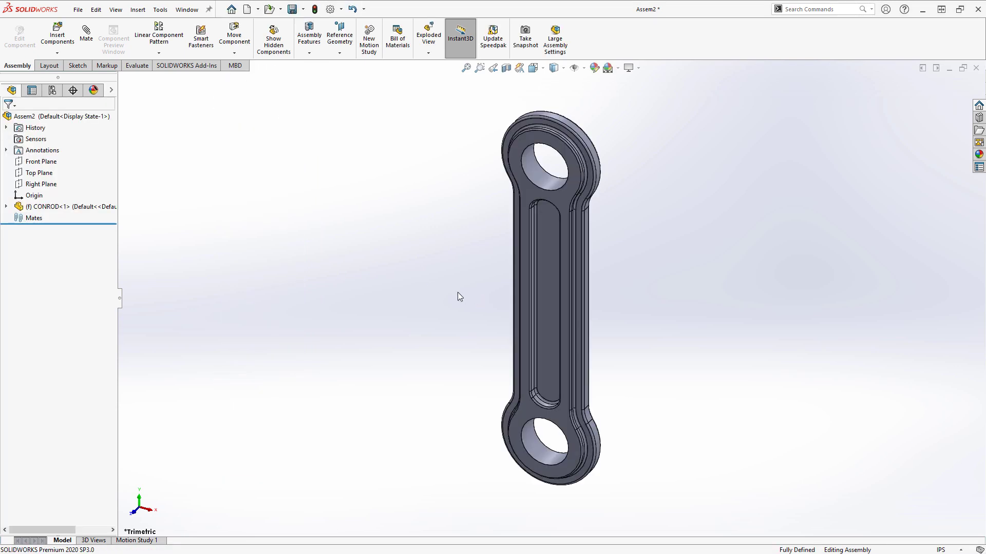
Set the CONROD component to float and drag it to the right.
right_click(83, 207)
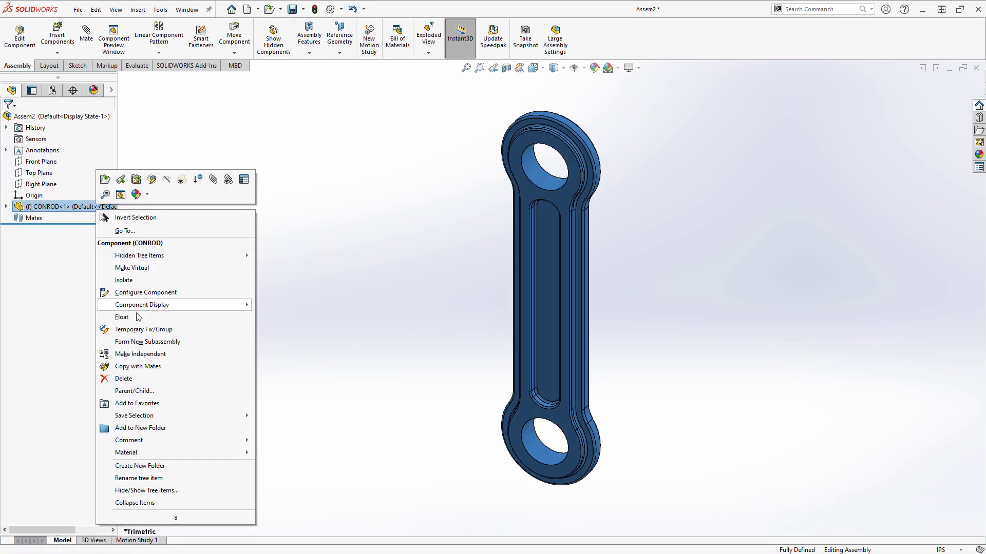
click(192, 315)
drag(557, 331, 688, 300)
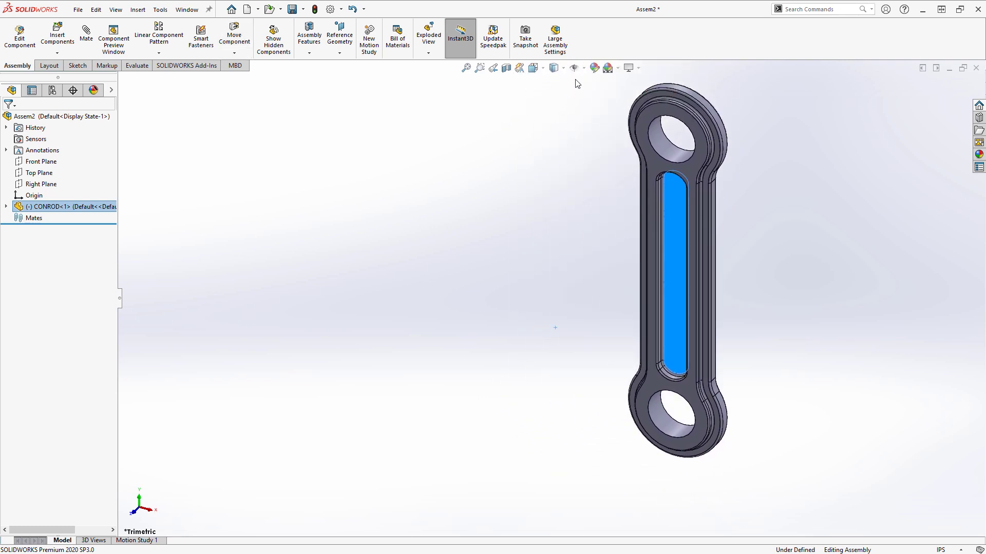
Show coordinate systems and origins in the assembly view.
click(584, 68)
click(575, 111)
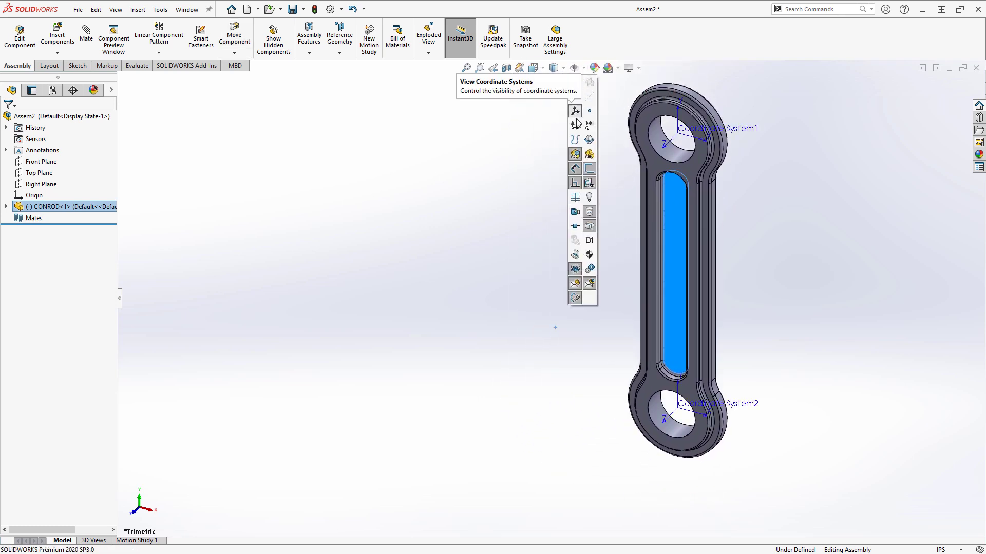
click(575, 127)
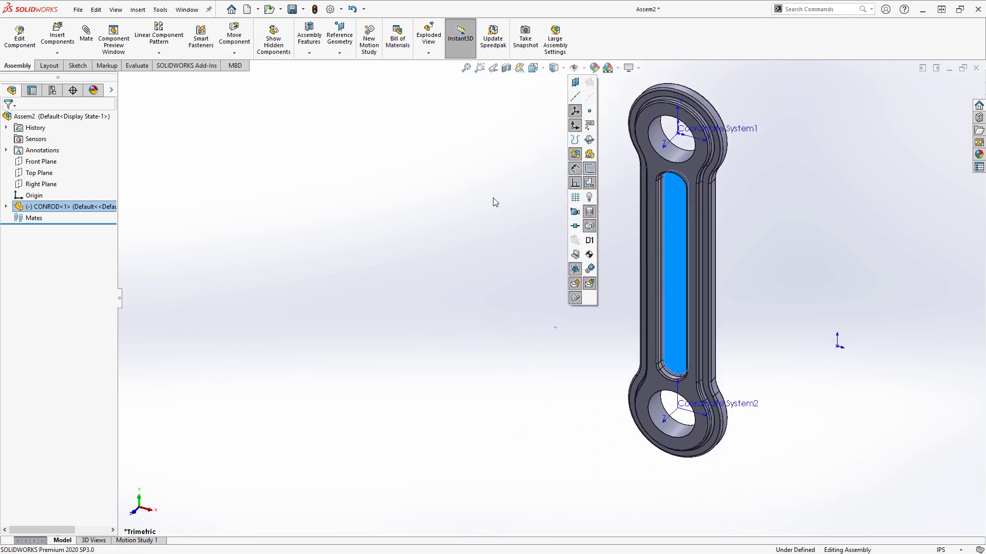
Mate the rod's Coordinate System2 coincident to the assembly origin, confirming the rod no longer moves.
click(688, 409)
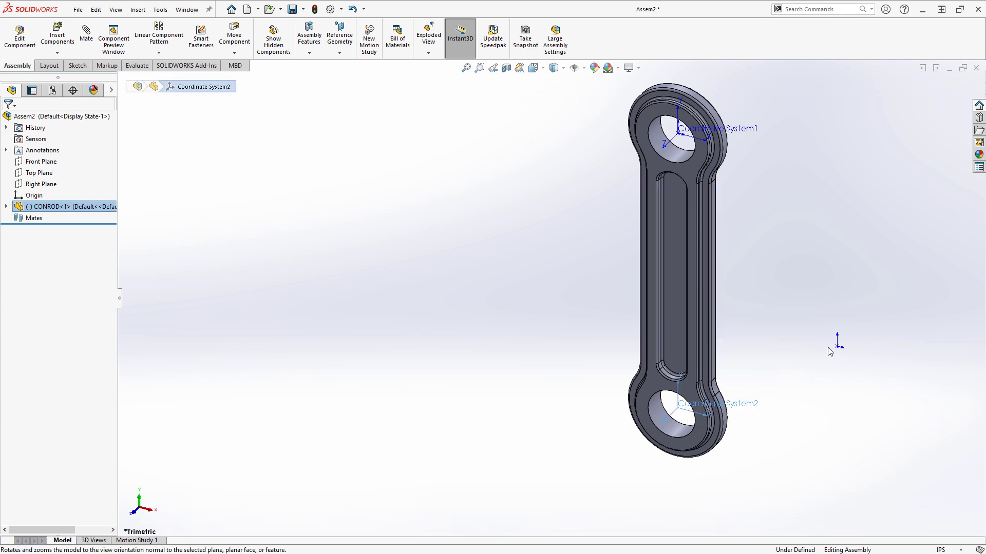
ctrl+click(838, 347)
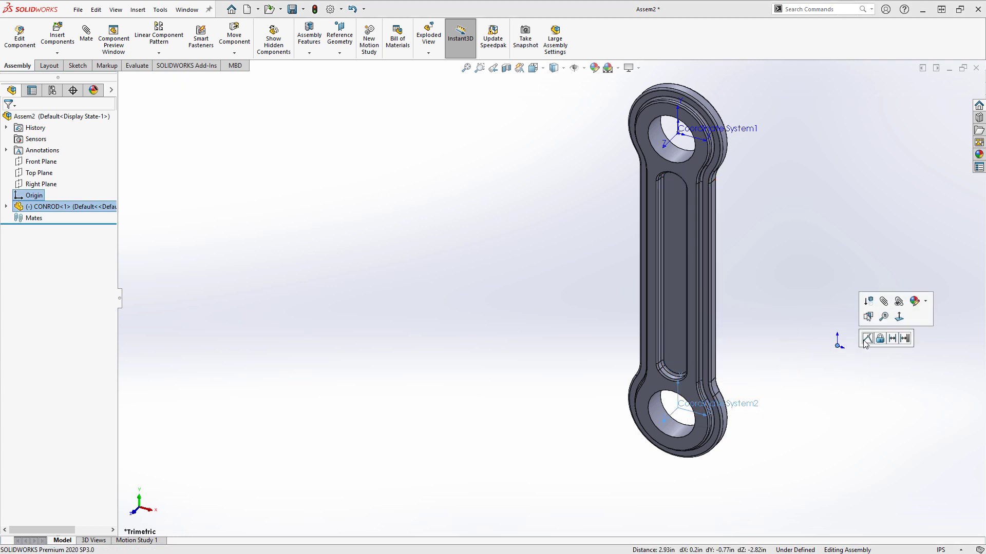
click(867, 339)
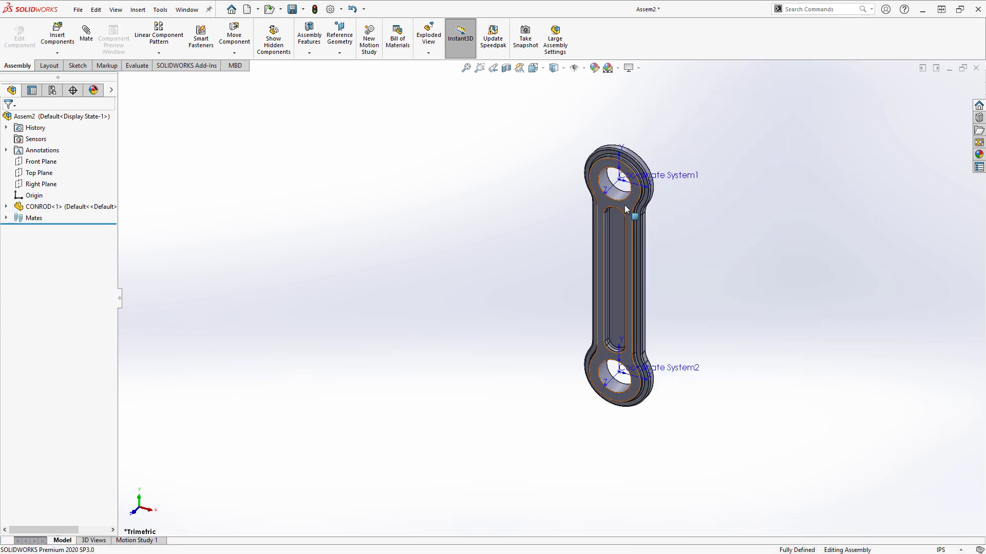
drag(624, 205, 730, 308)
mouse_move(730, 308)
middle_down()
mouse_move(710, 262)
mouse_move(730, 315)
middle_up()
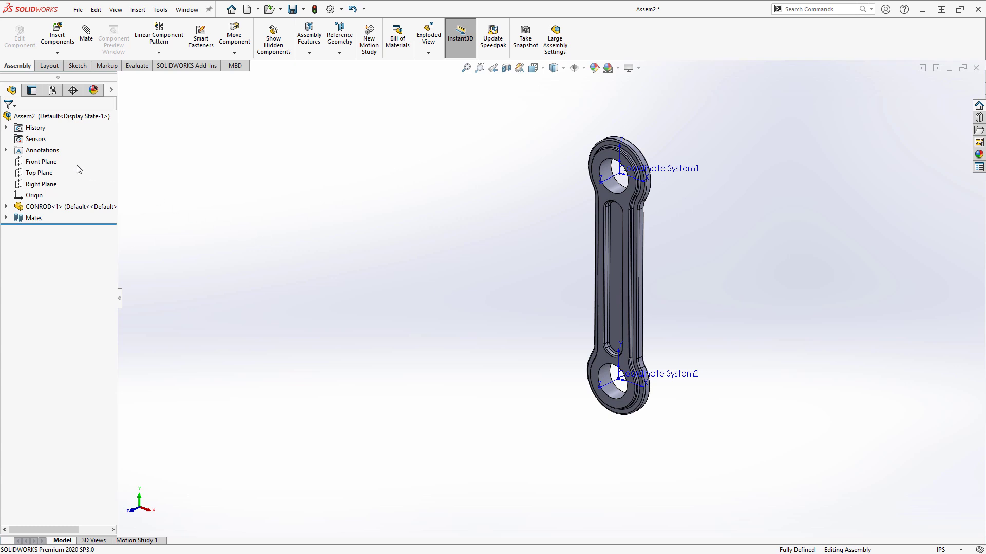
Add PLANE1 offset 12 in from the Front Plane.
click(48, 163)
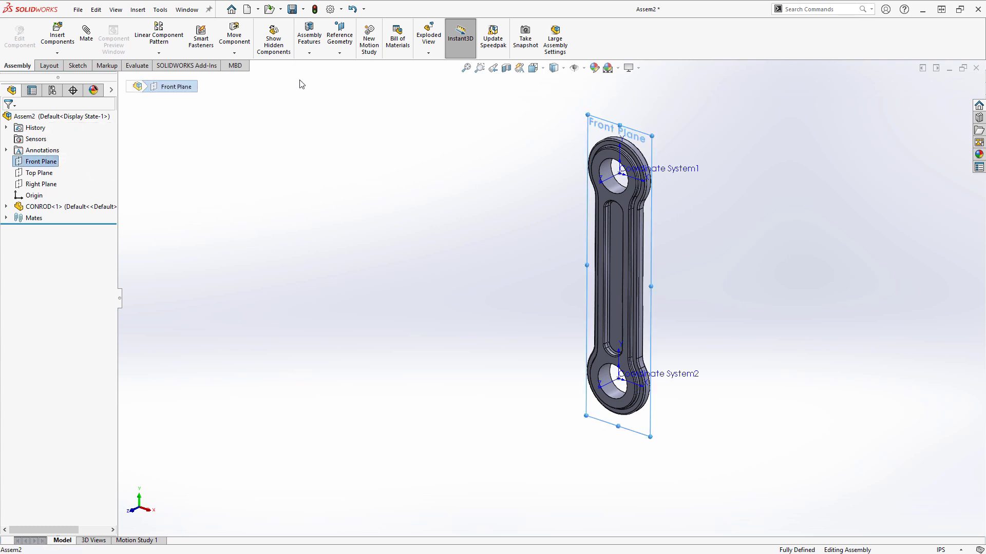
click(335, 55)
click(348, 65)
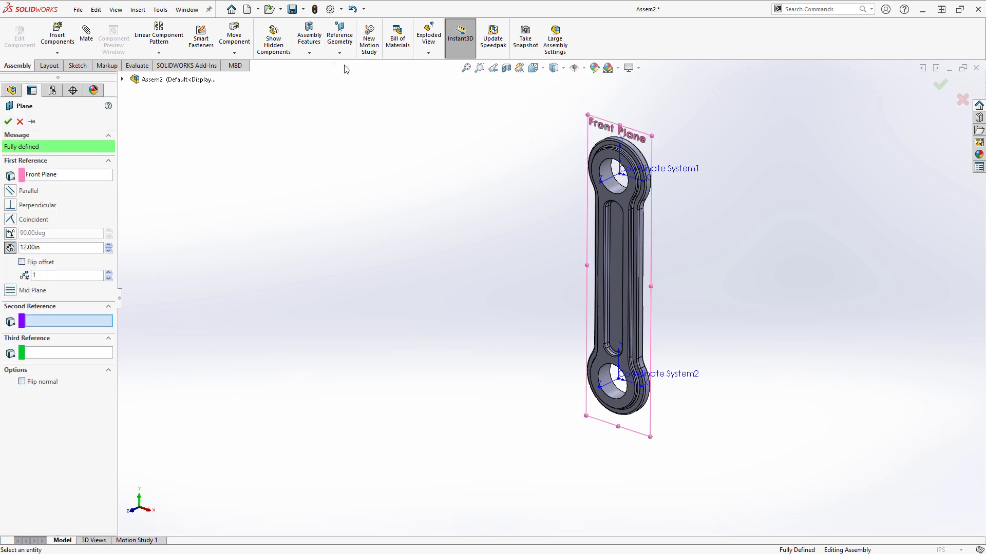
scroll(251, 319, up, 4)
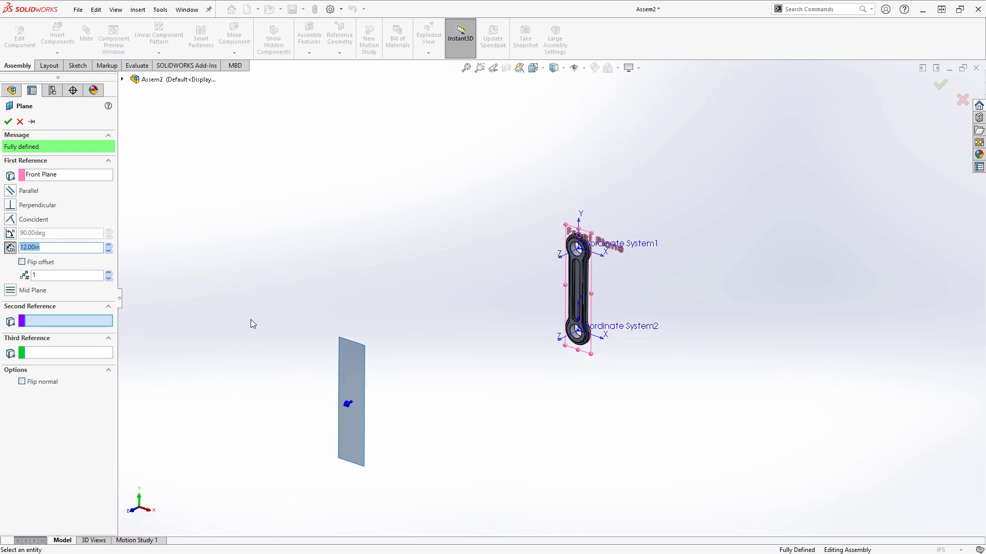
click(7, 121)
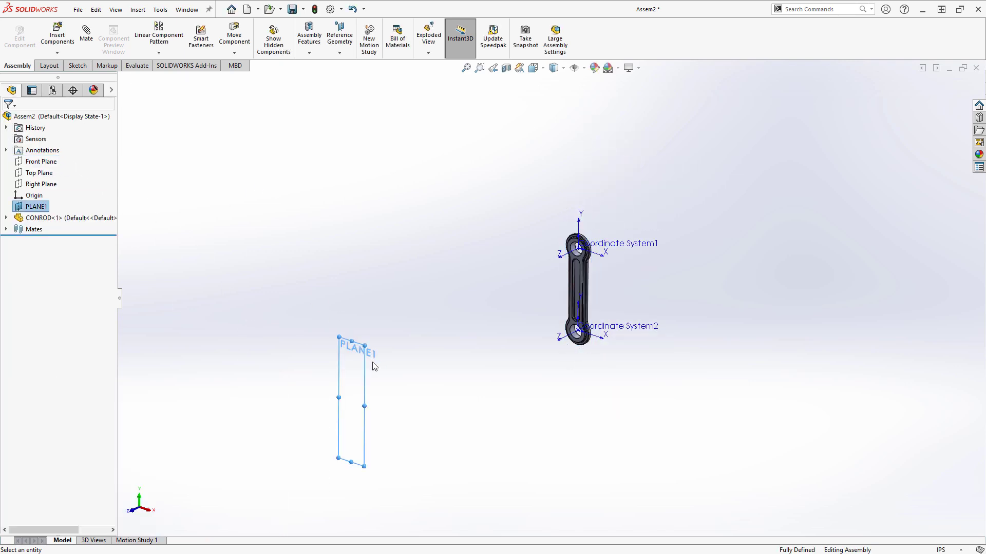
Add Point1 projecting the assembly origin onto PLANE1.
click(339, 53)
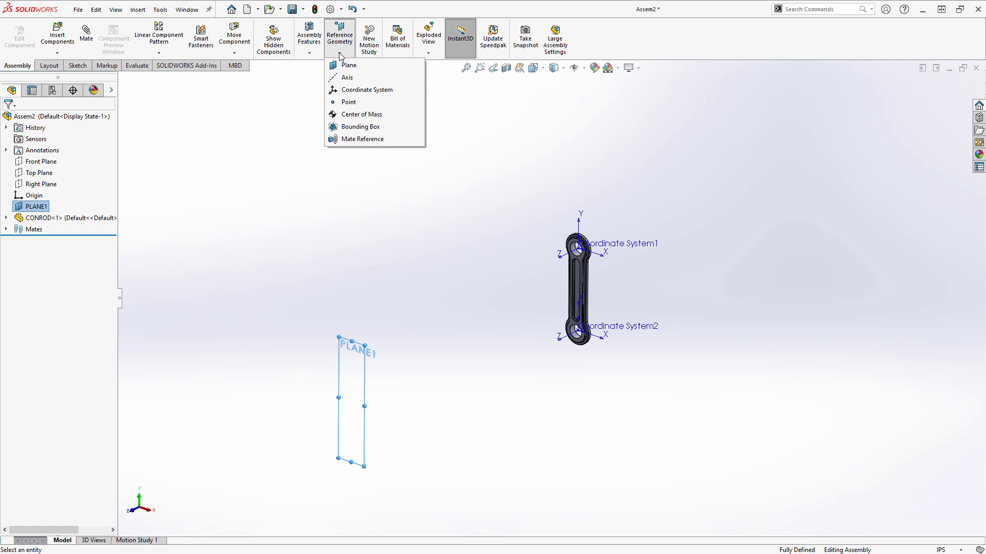
click(345, 102)
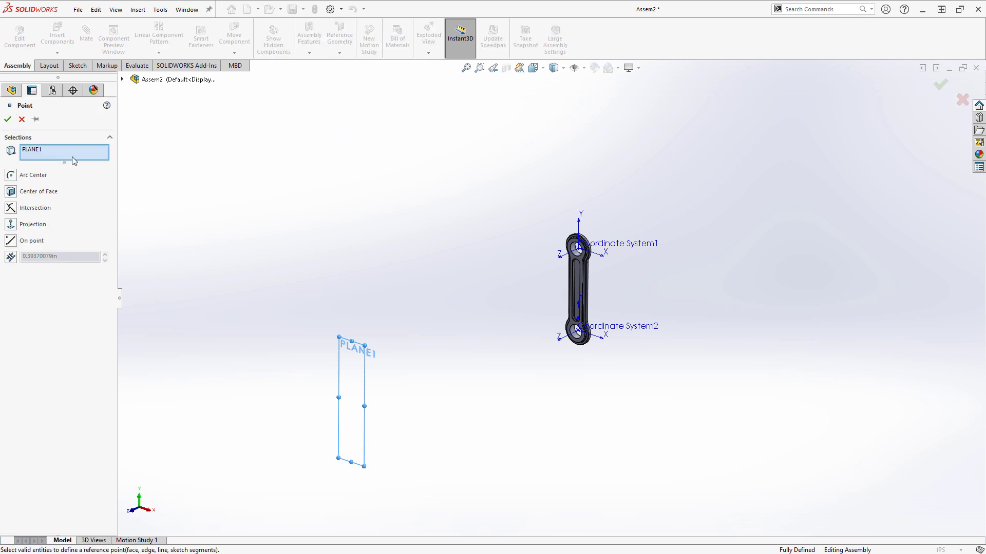
click(578, 332)
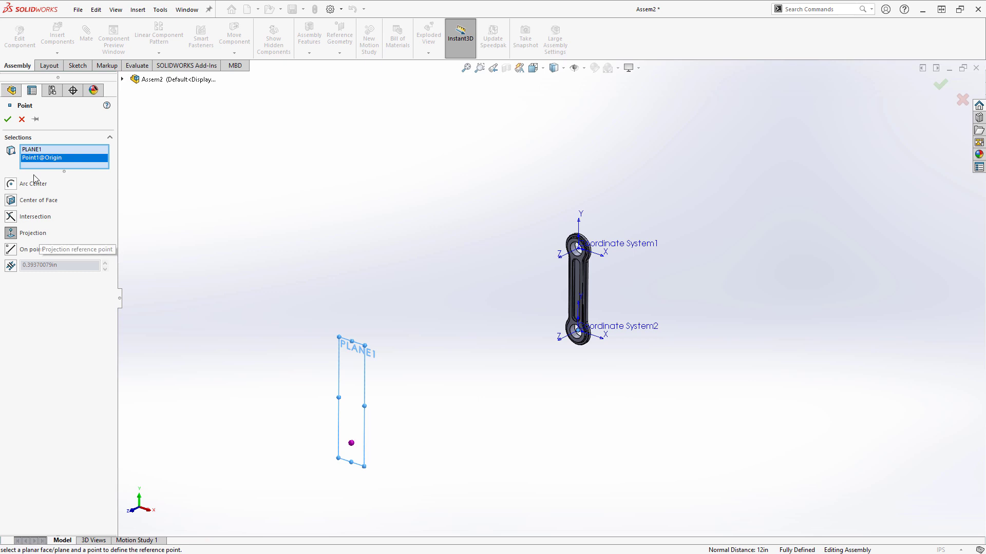
click(7, 119)
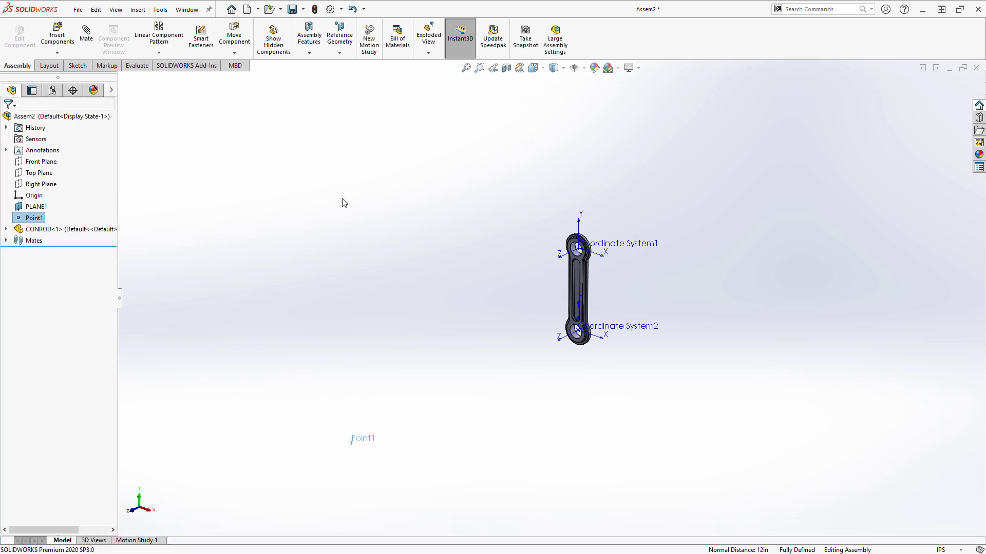
Create an assembly-level Coordinate System1 at Point1.
click(339, 36)
click(362, 88)
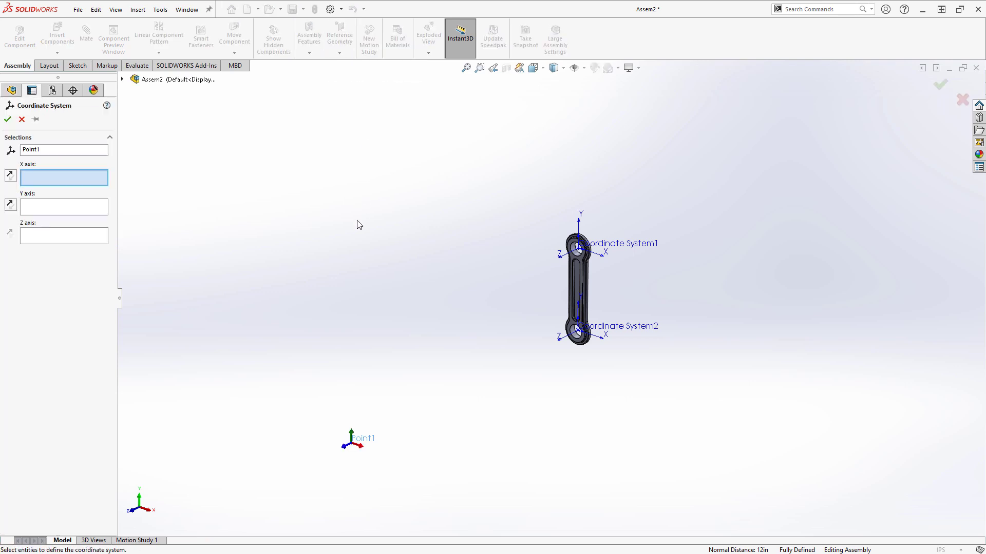
click(8, 119)
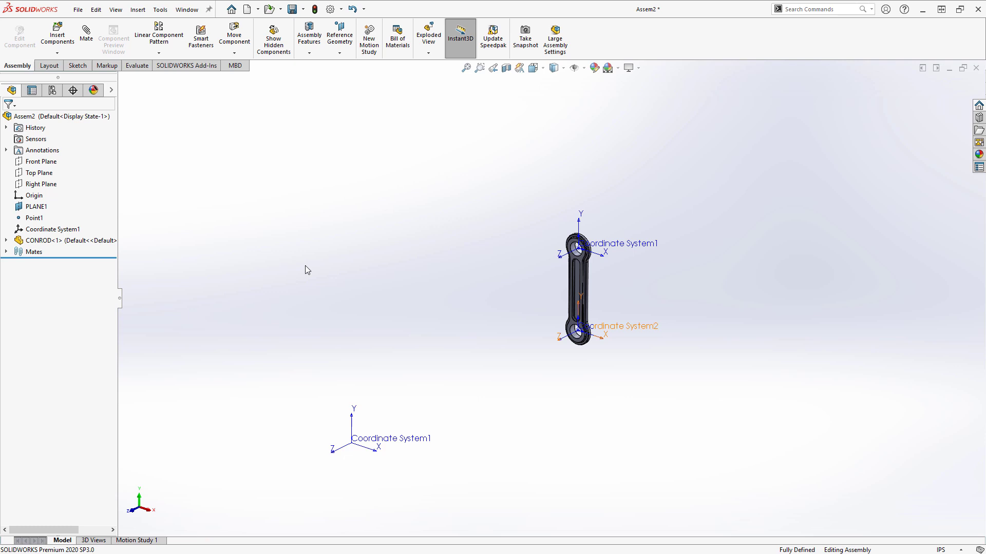
Insert CONROD<2> and mate its Coordinate System1 coincident with the assembly's Coordinate System1.
drag(66, 241, 380, 320)
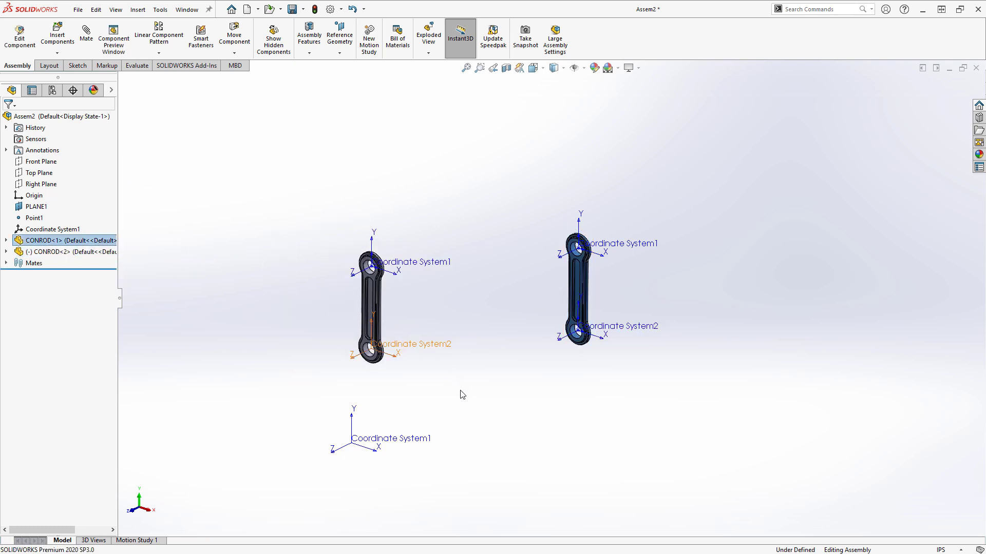
click(406, 266)
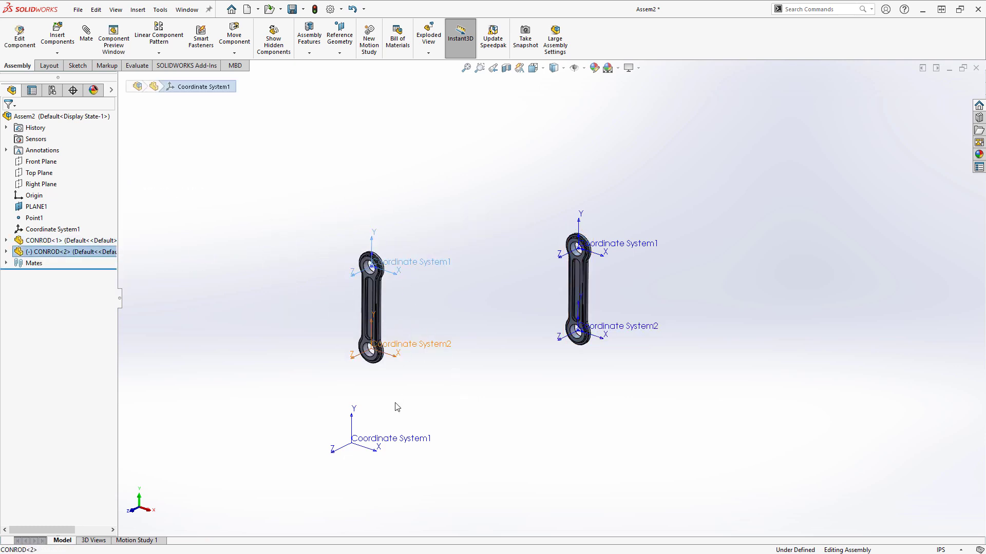
click(383, 440)
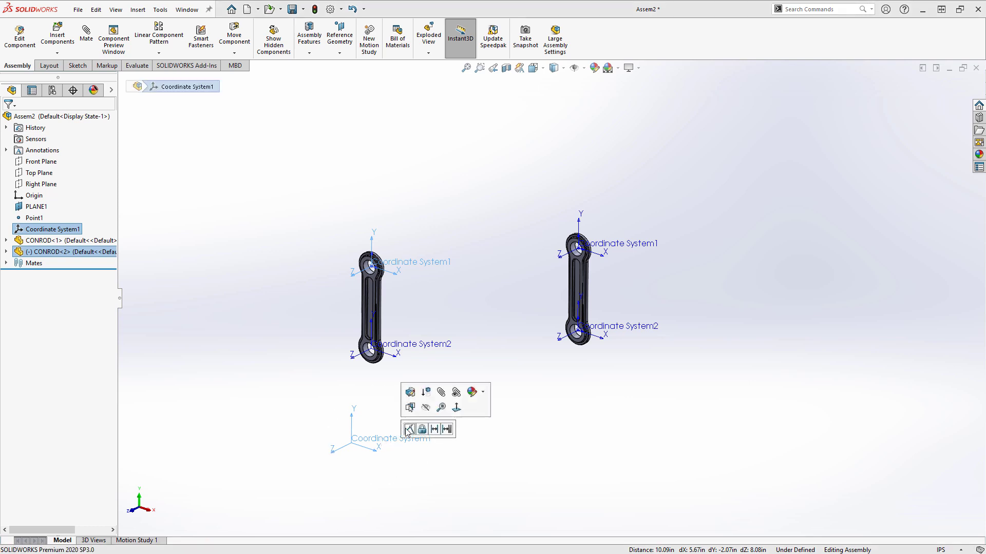
click(409, 429)
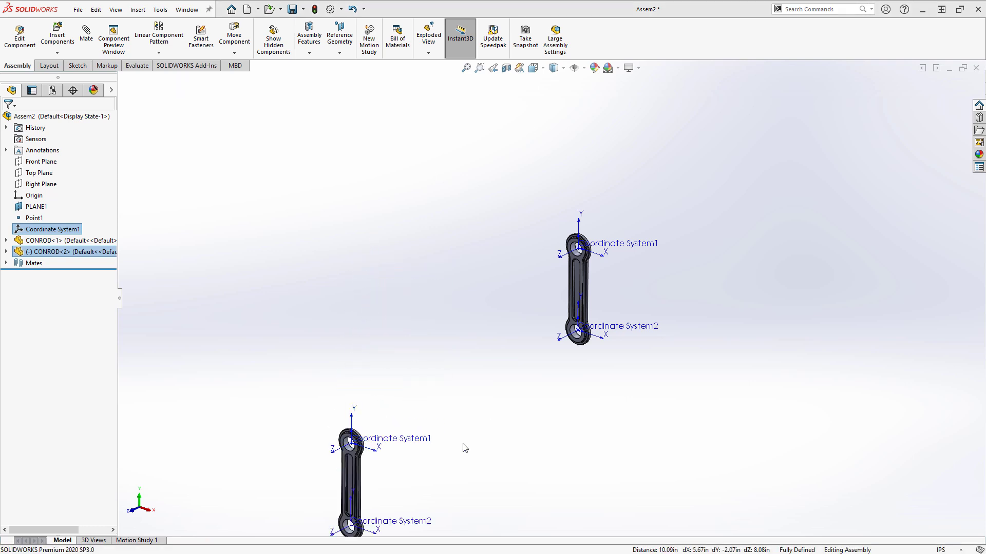
middle_drag(511, 474, 422, 427)
click(374, 405)
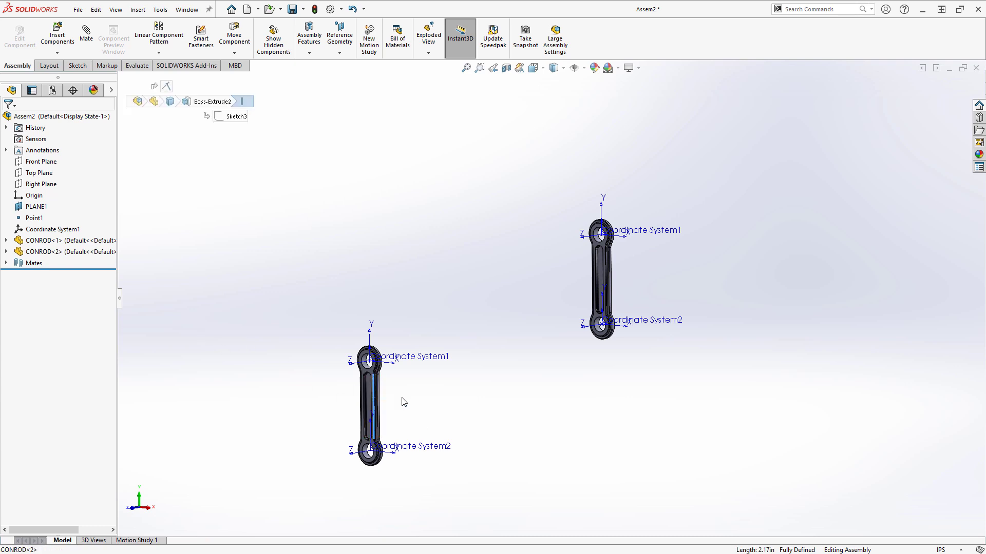
click(481, 270)
mouse_move(482, 271)
middle_down()
mouse_move(489, 255)
mouse_move(488, 277)
middle_up()
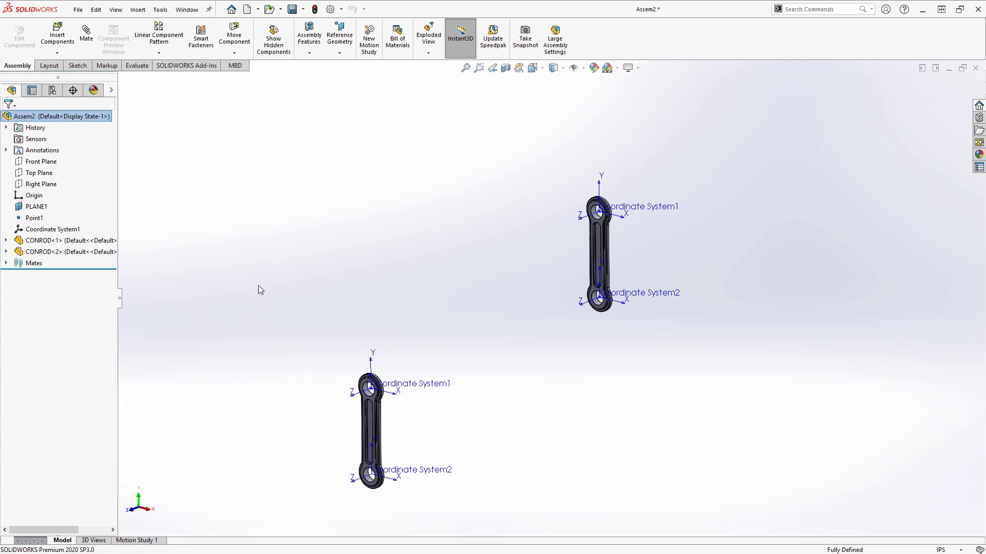
click(6, 263)
click(59, 285)
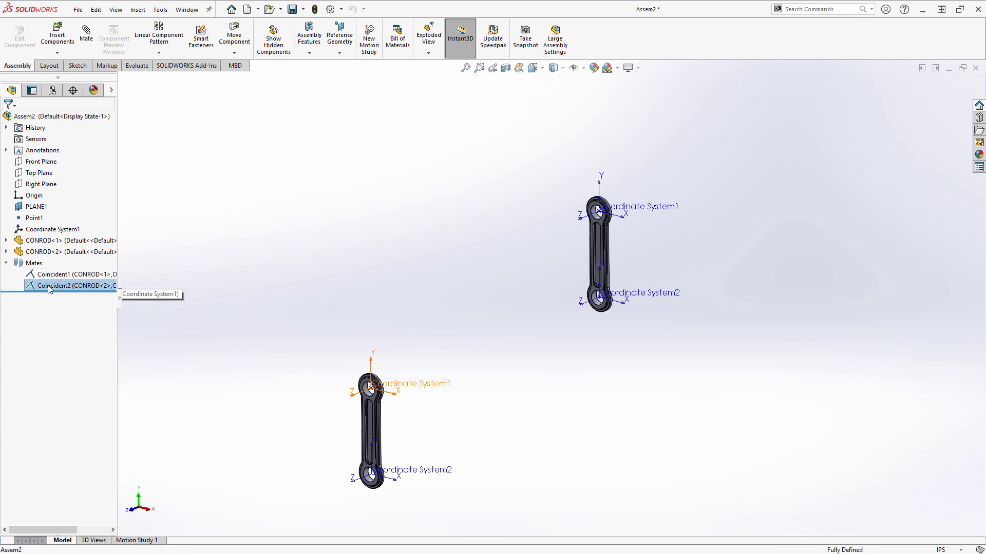
key(Delete)
key(Return)
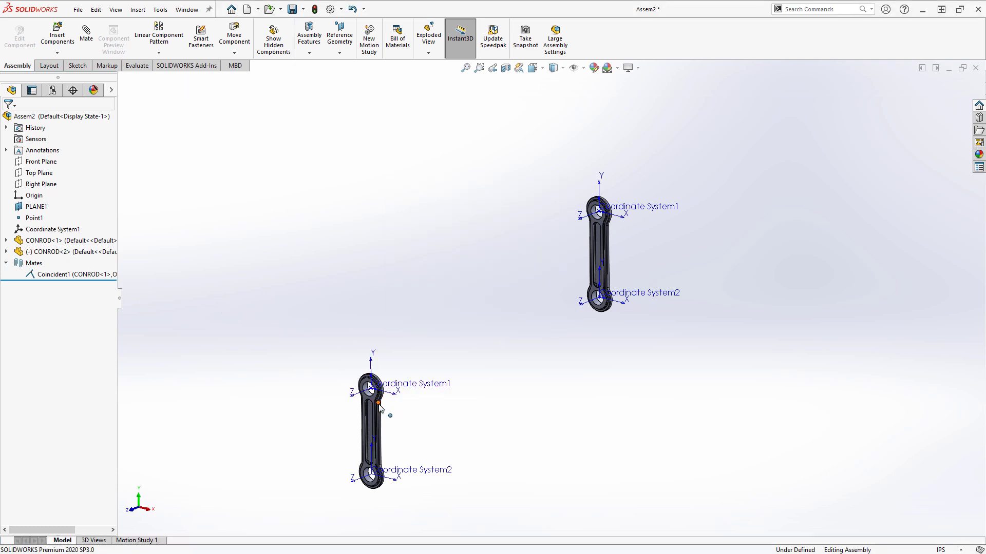
drag(378, 406, 407, 256)
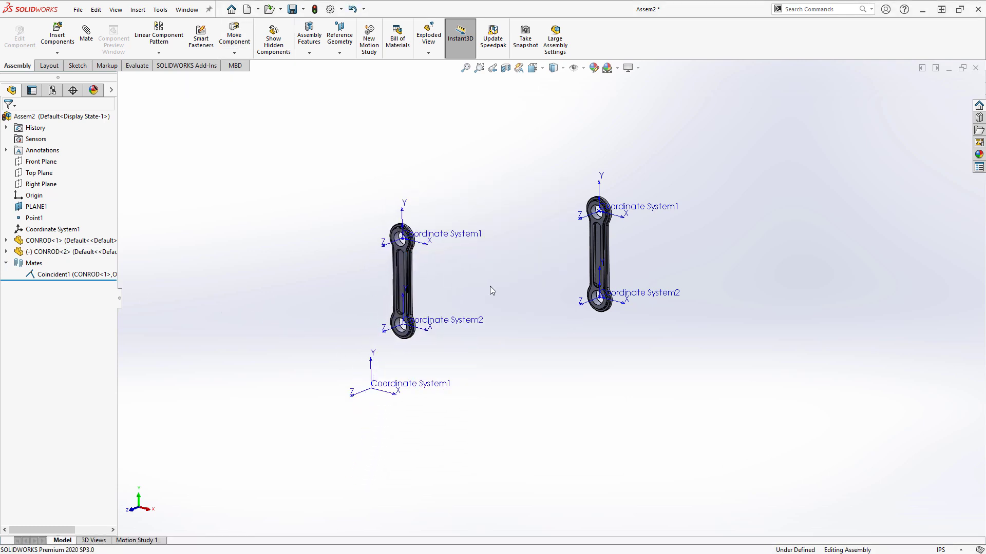
click(441, 322)
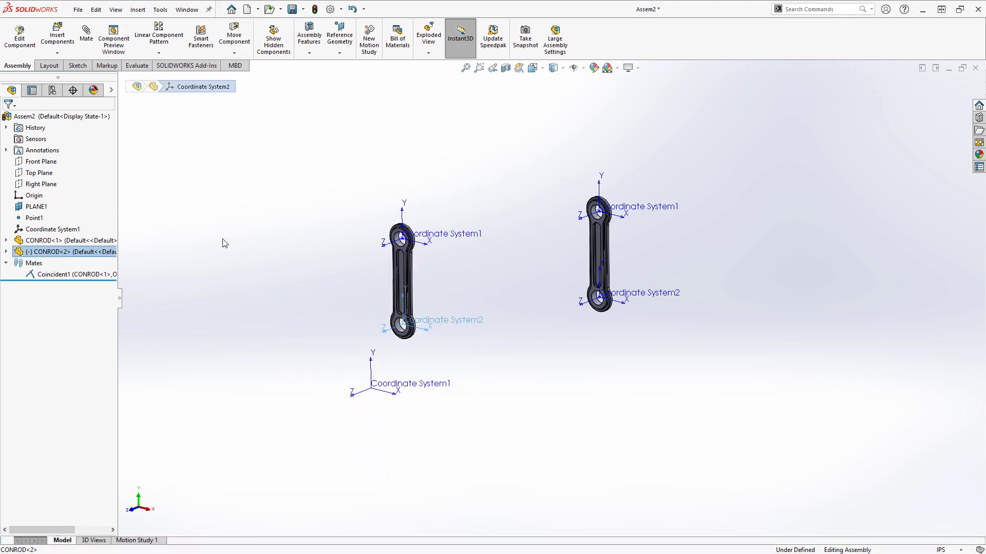
ctrl+click(34, 218)
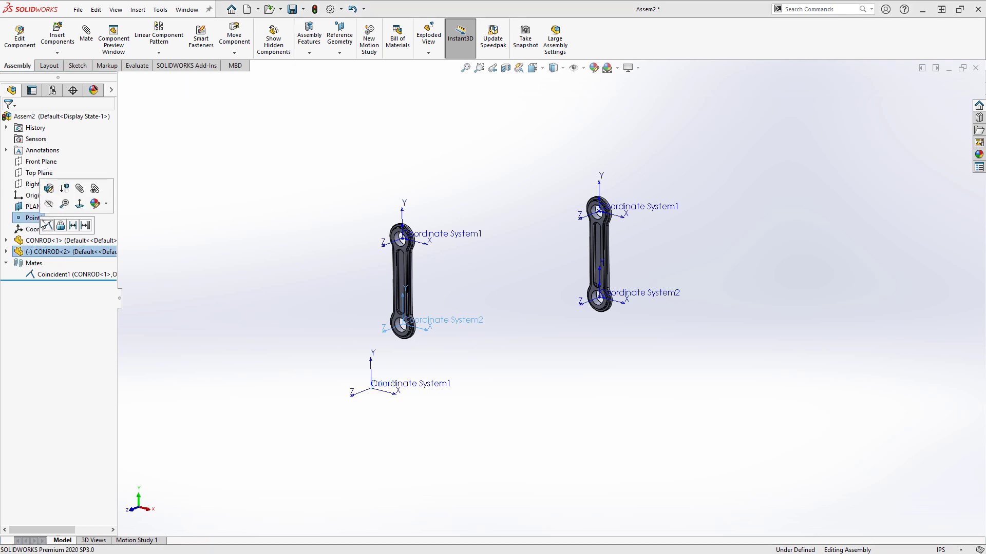
click(48, 226)
scroll(323, 321, down, 1)
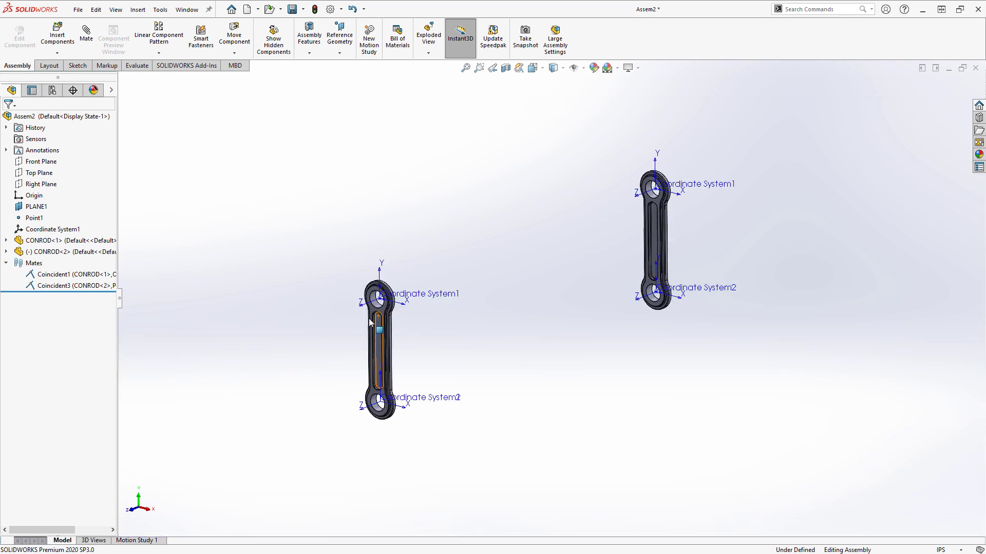
click(383, 317)
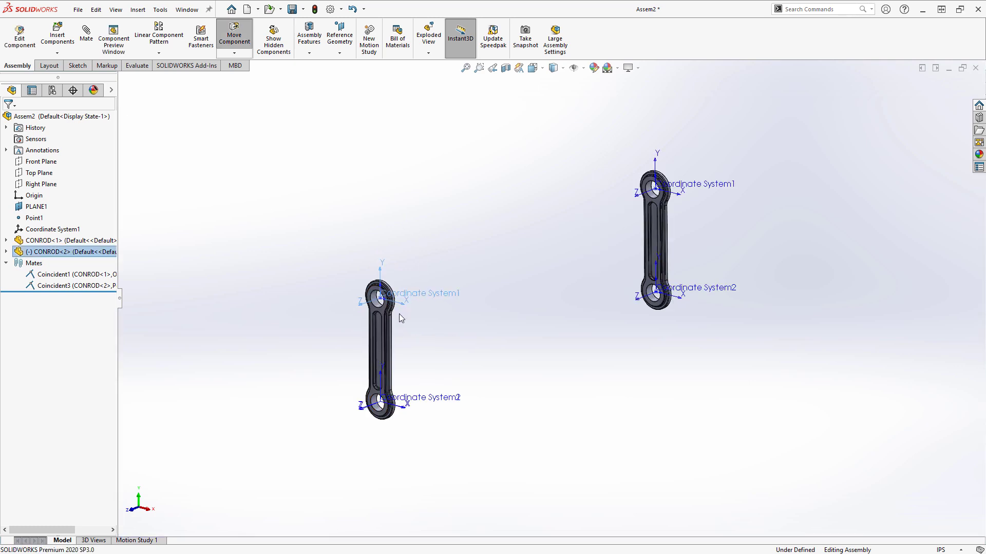
drag(383, 316, 406, 333)
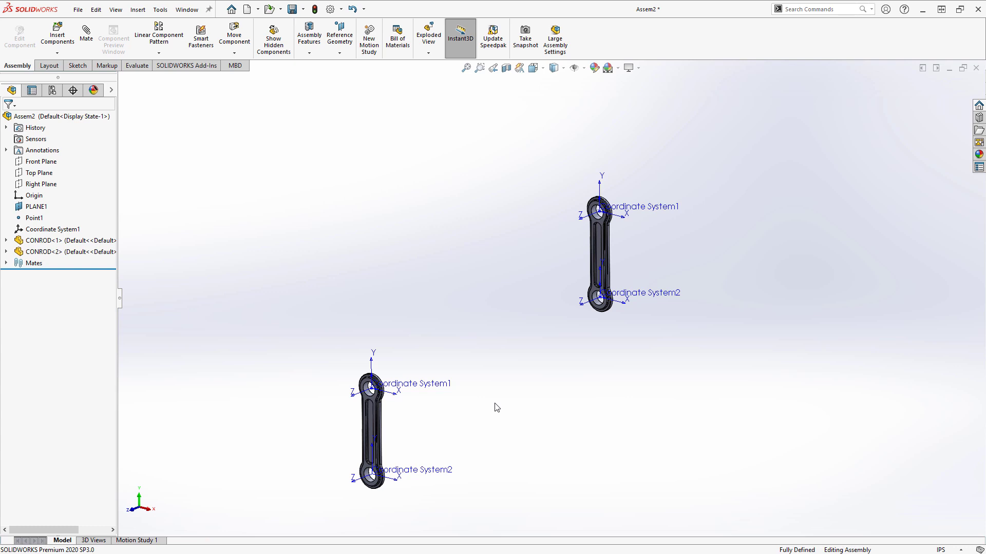
In CONROD.SLDPRT, sketch one point left of the rod on the Front Plane as Sketch5.
key(ctrl+Tab)
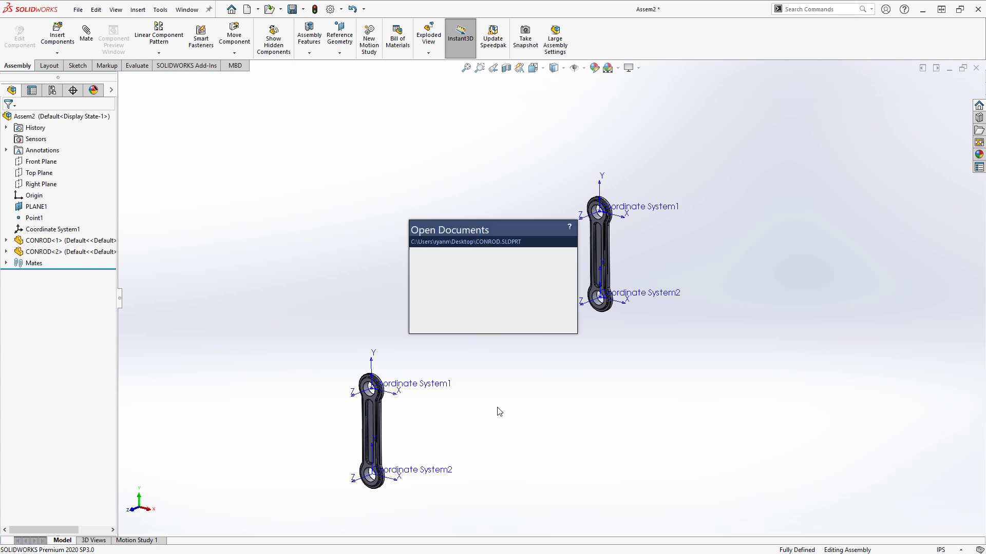
key(f)
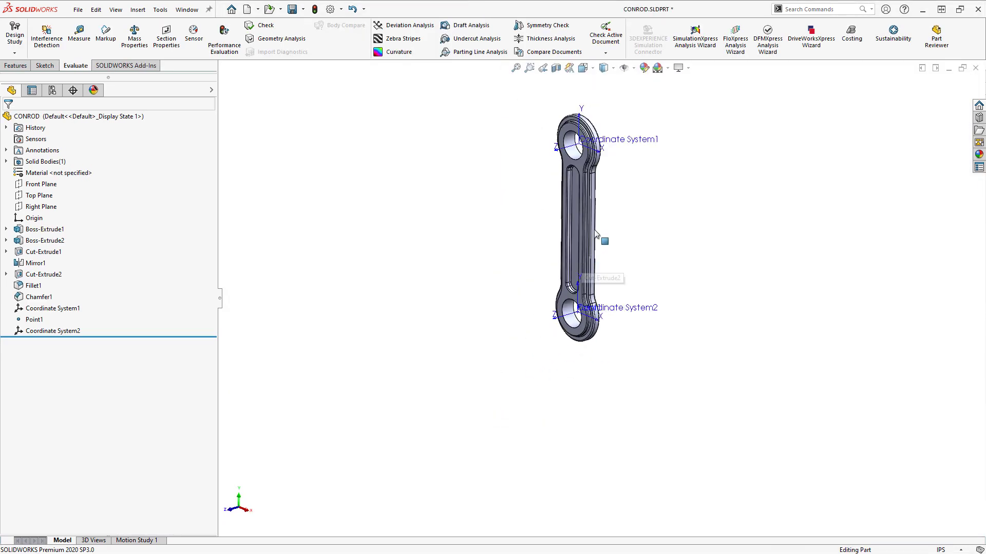
click(41, 185)
click(51, 169)
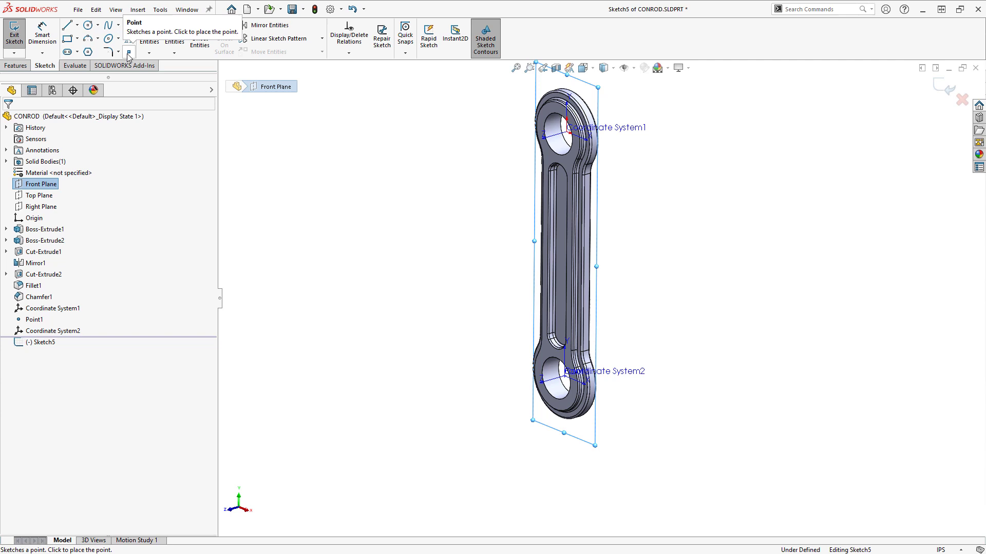
click(129, 52)
click(431, 158)
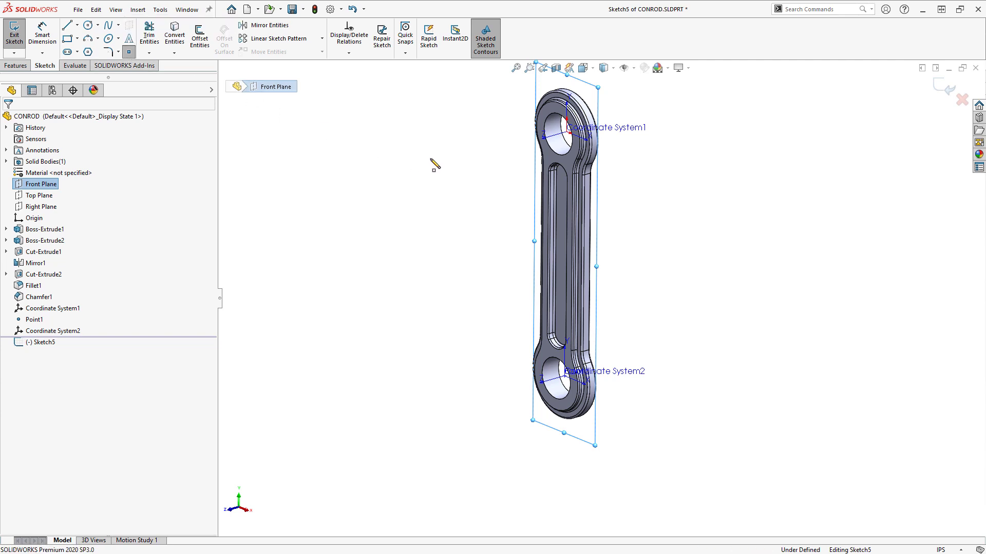
key(Escape)
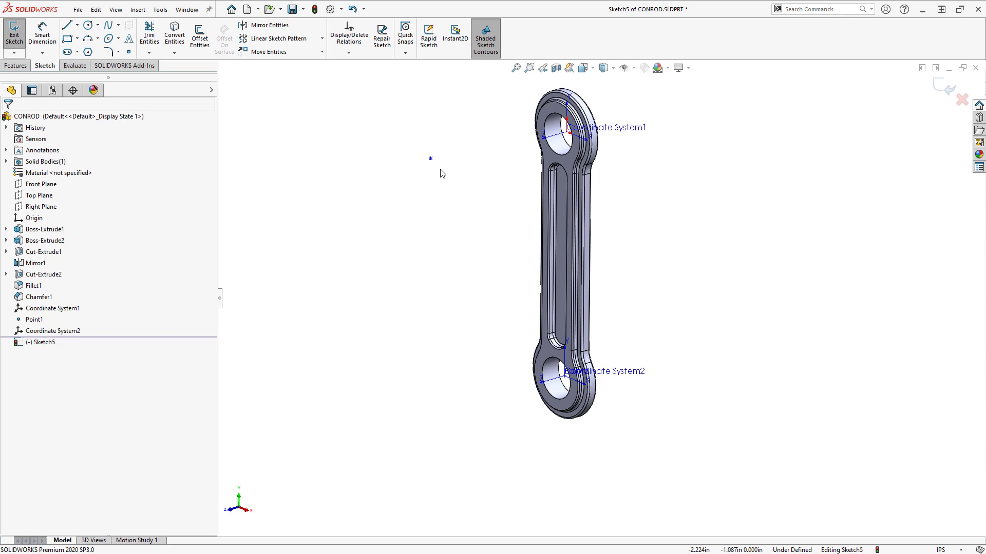
key(ctrl+b)
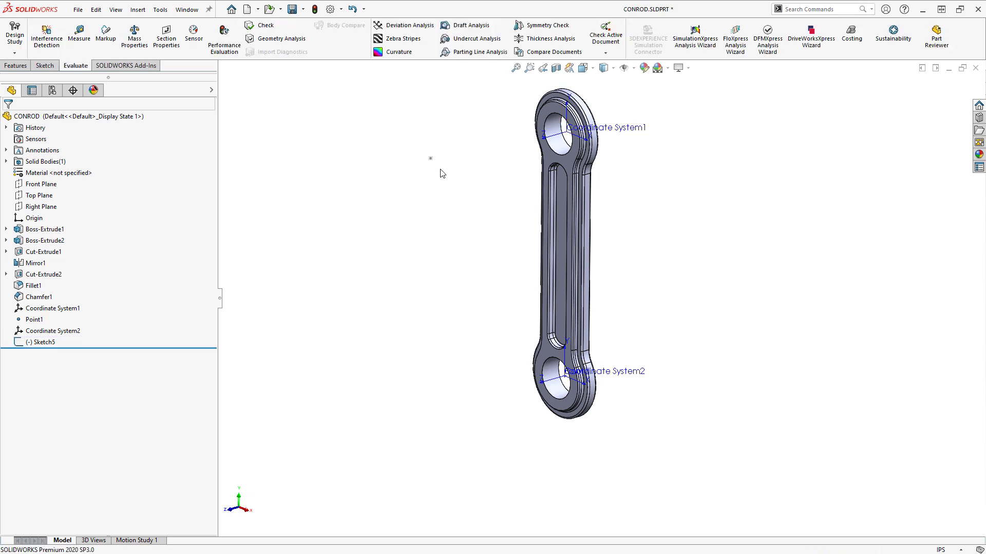
Create Coordinate System3 with its origin at the Sketch5 point left of the rod.
click(23, 67)
click(410, 53)
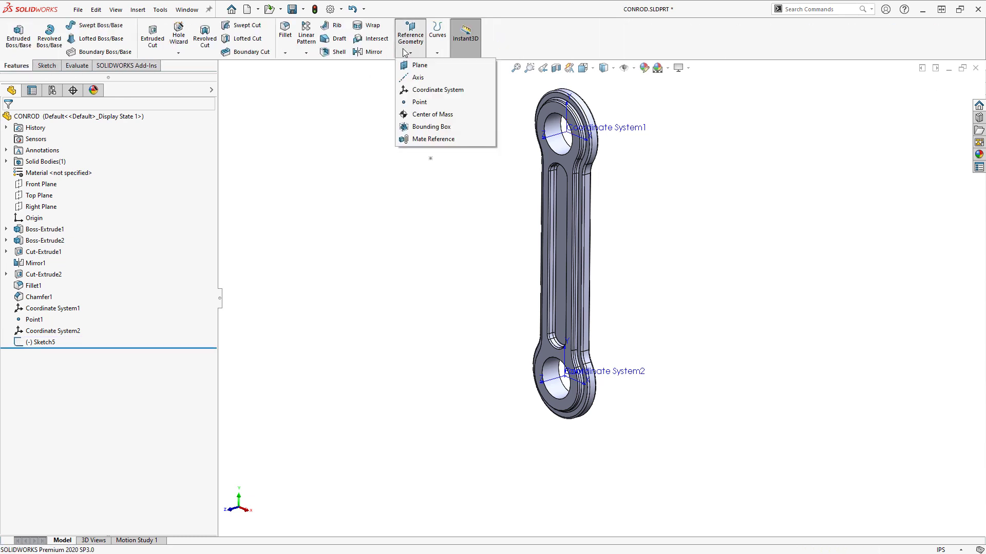
click(438, 91)
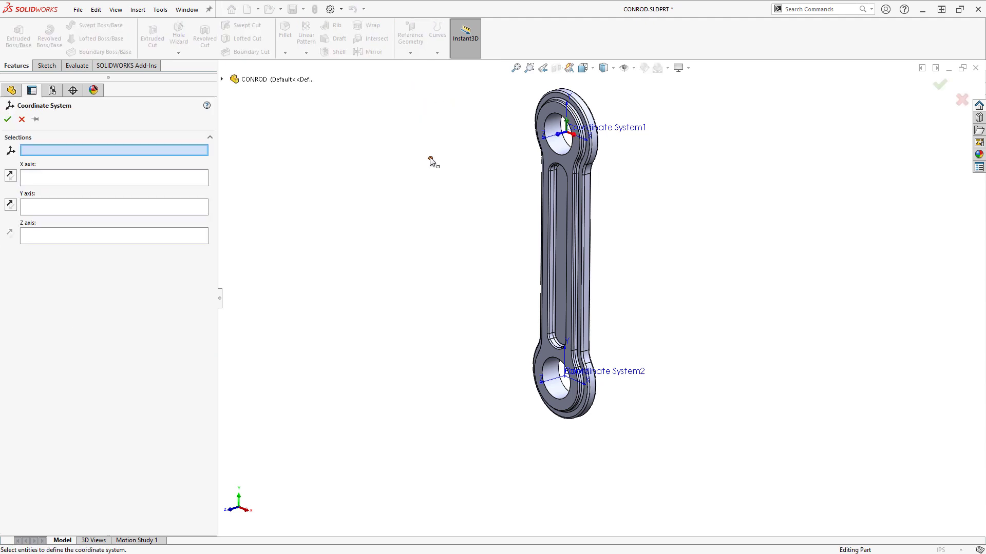
click(430, 158)
click(8, 119)
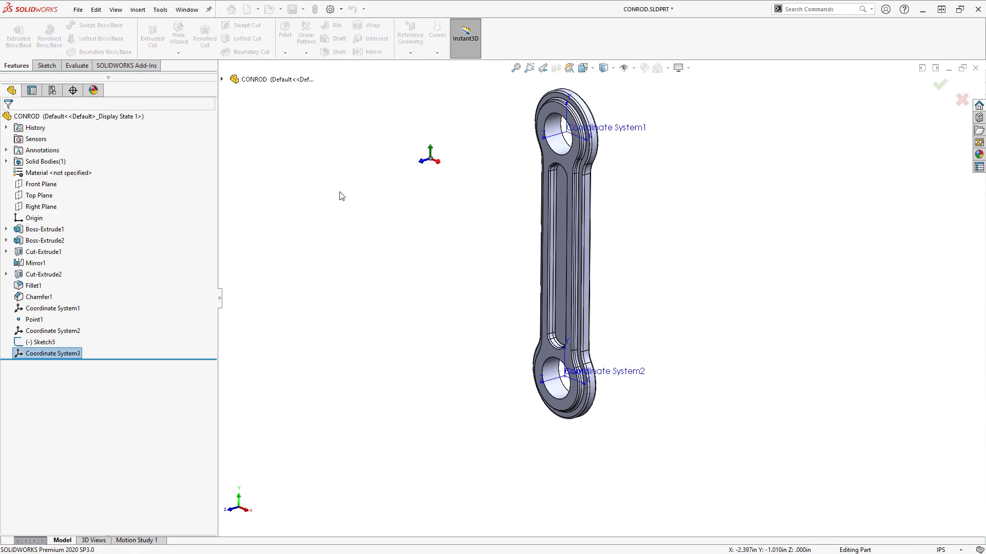
Orbit the connecting rod to check the new coordinate system's placement.
click(463, 210)
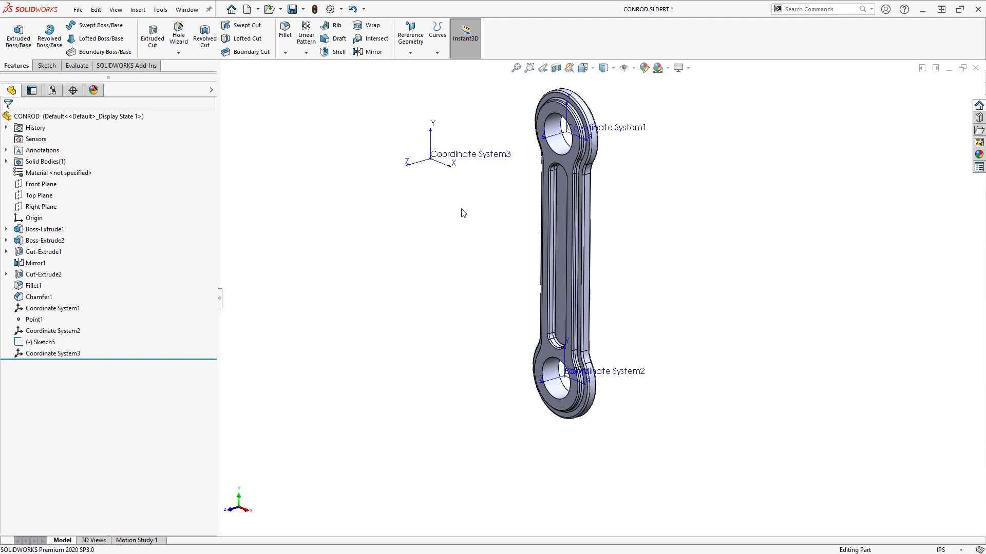
middle_drag(496, 244, 511, 123)
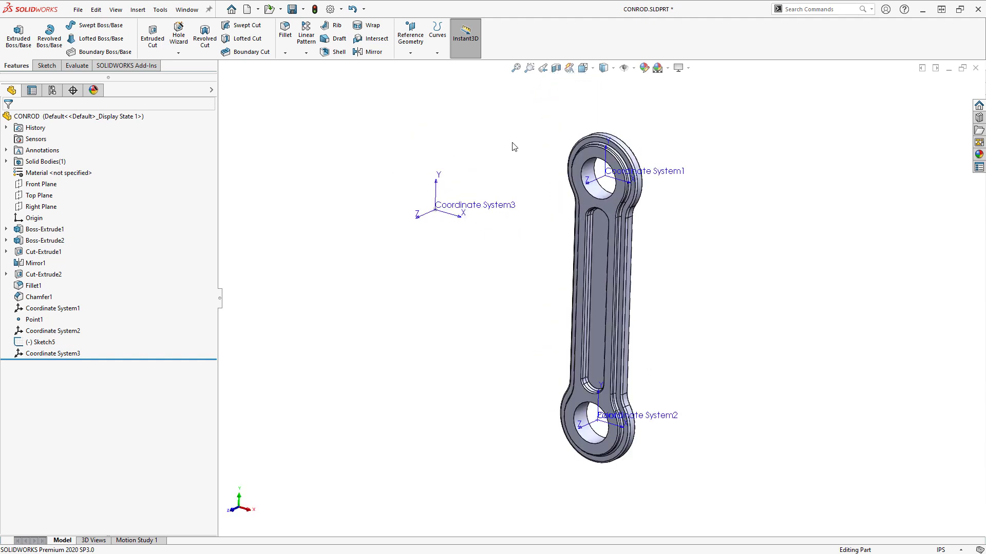
click(413, 55)
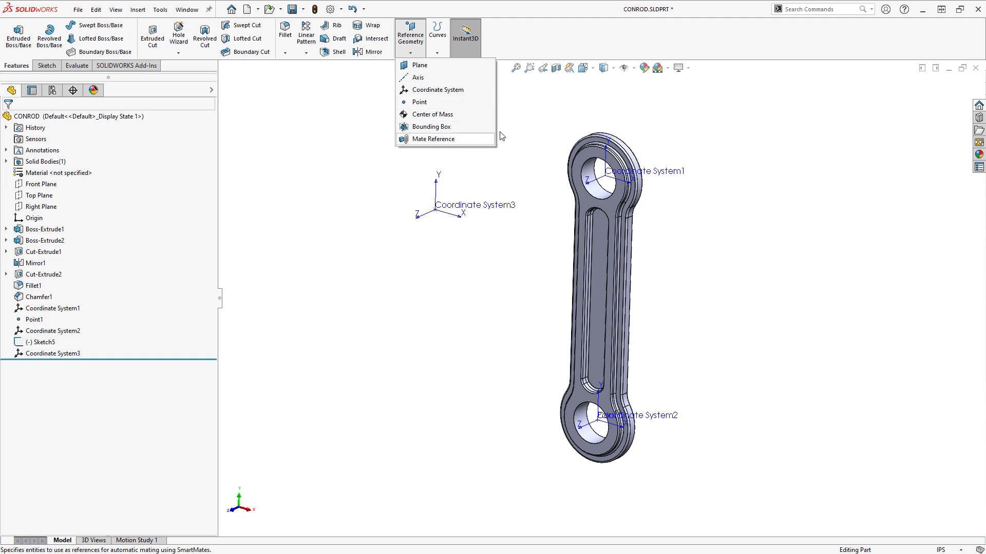
click(518, 121)
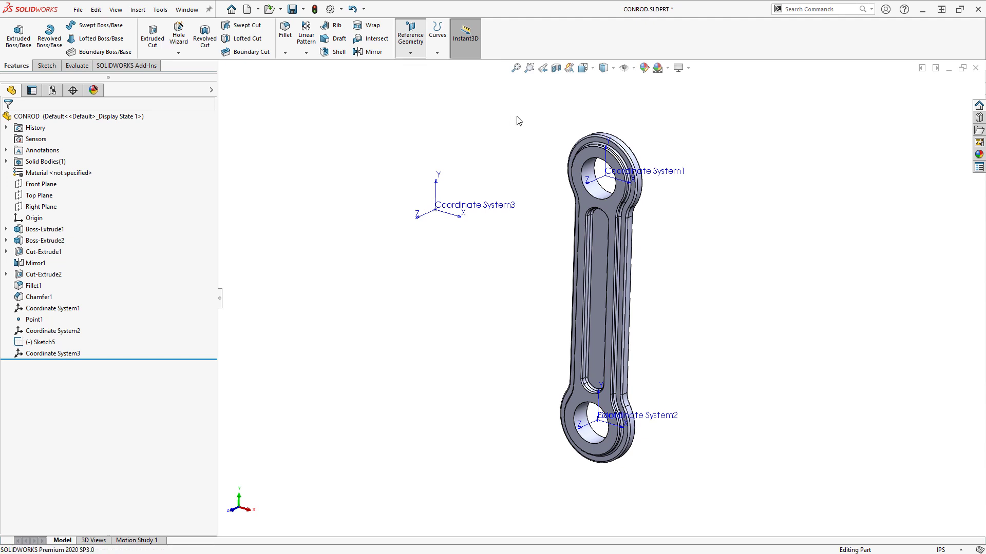